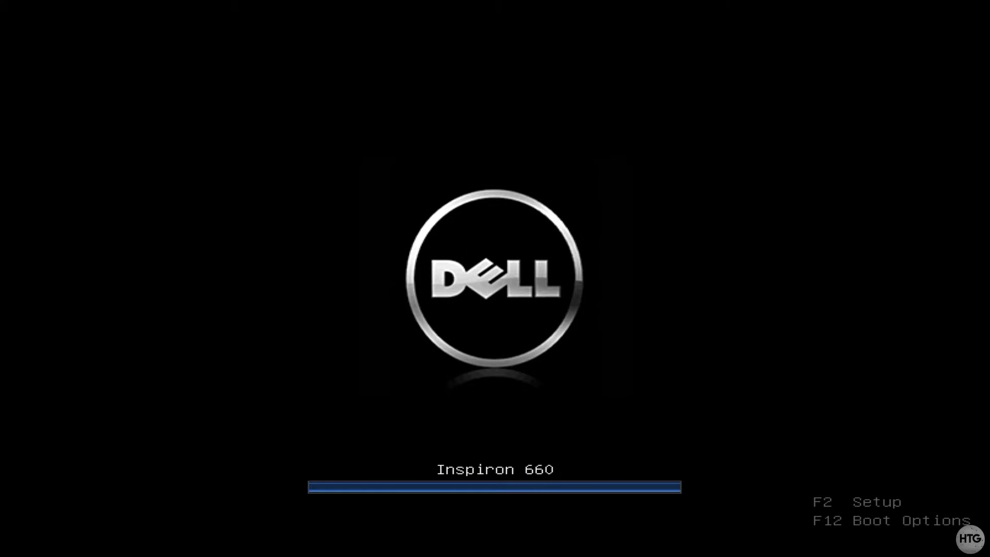
Step: Start Windows Setup through the computer's boot options, choose the regional time and currency format, and accept the language settings
key("F12")
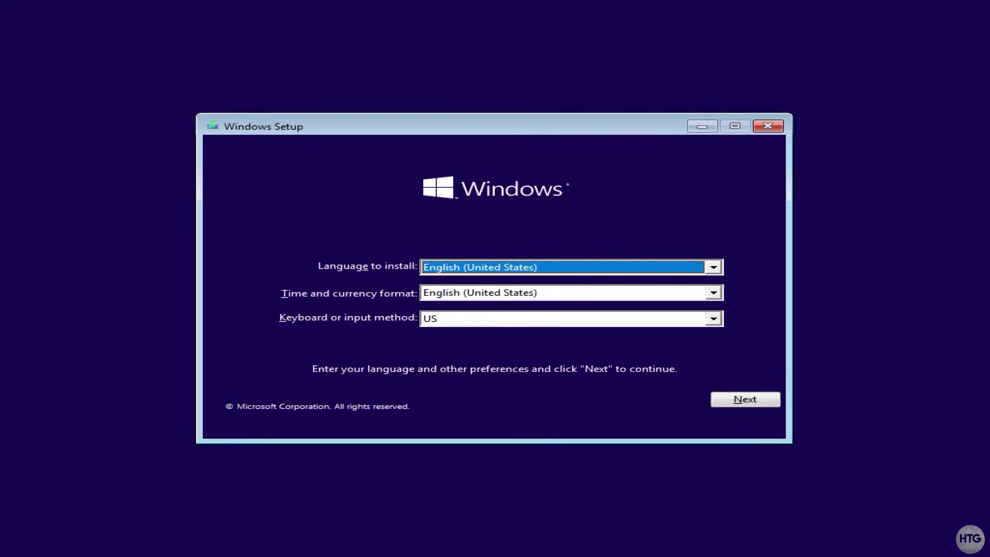
left_click(610, 291)
scroll(595, 351, "up", 15)
scroll(591, 344, "up", 15)
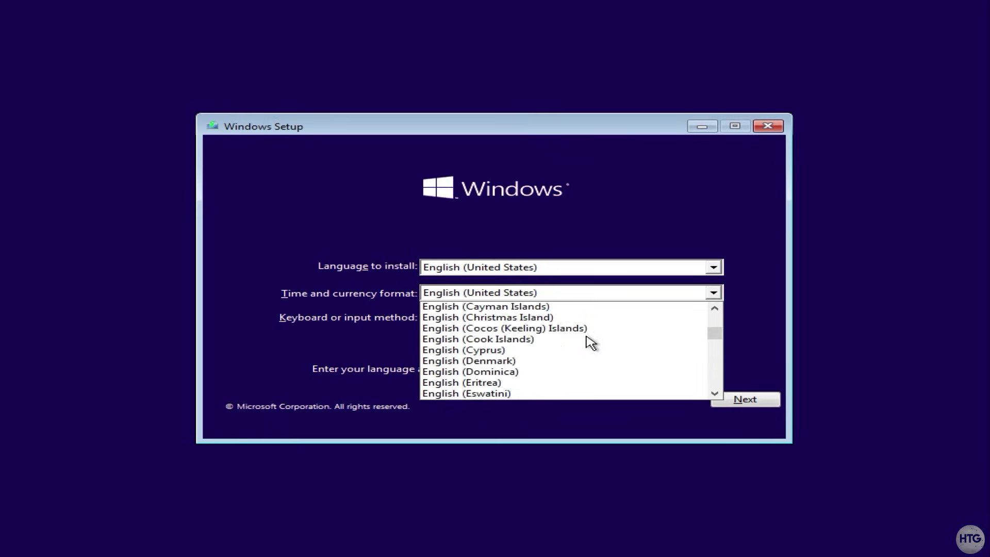
scroll(587, 343, "down", 2)
left_click(567, 390)
left_click(742, 399)
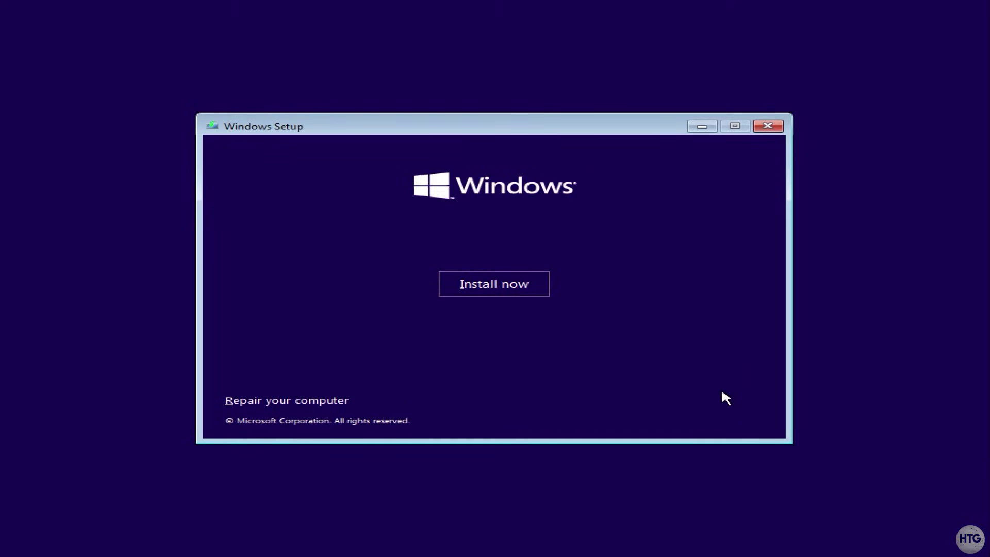
Step: Begin the Windows installation without a product key, keep the selected edition, and accept the license terms
left_click(515, 279)
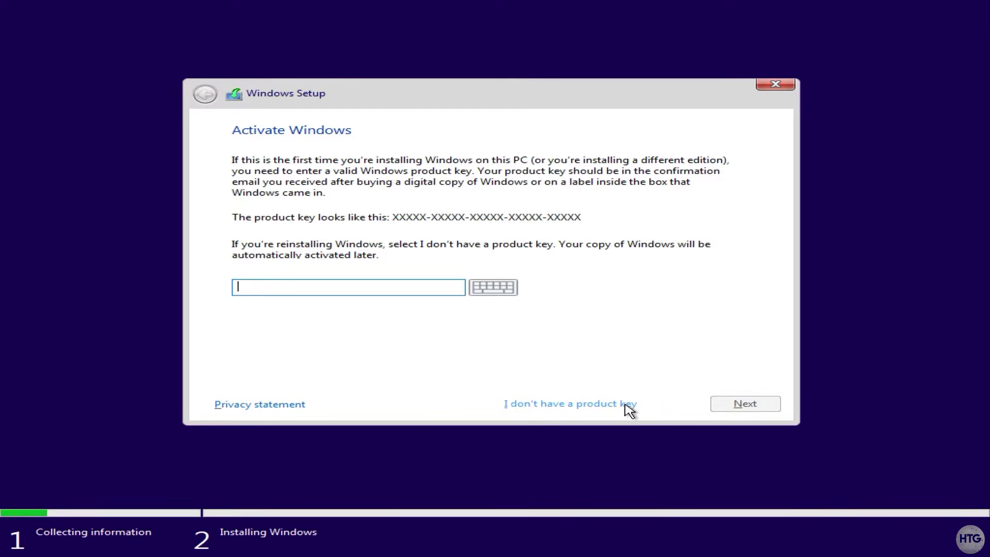
left_click(624, 405)
left_click(767, 407)
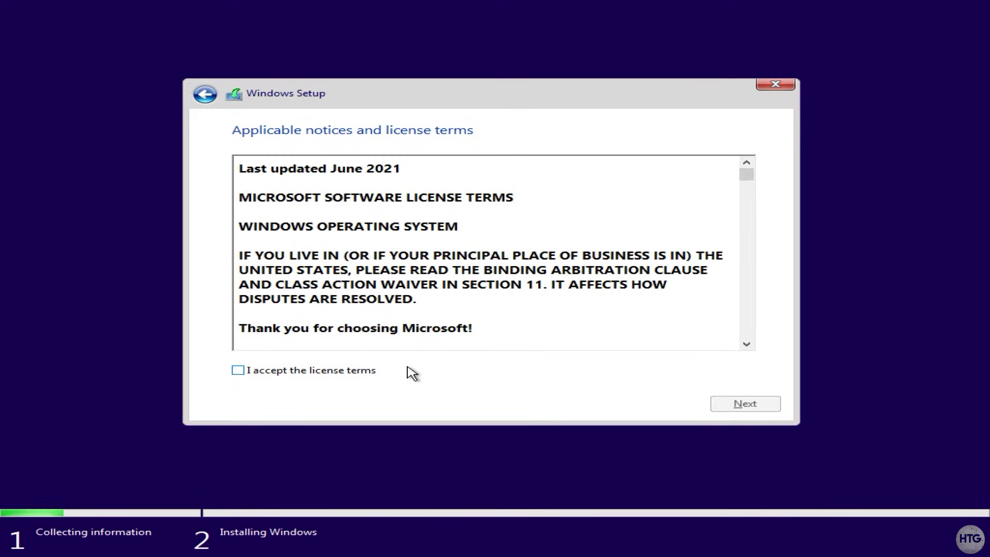
left_click(372, 373)
left_click(739, 401)
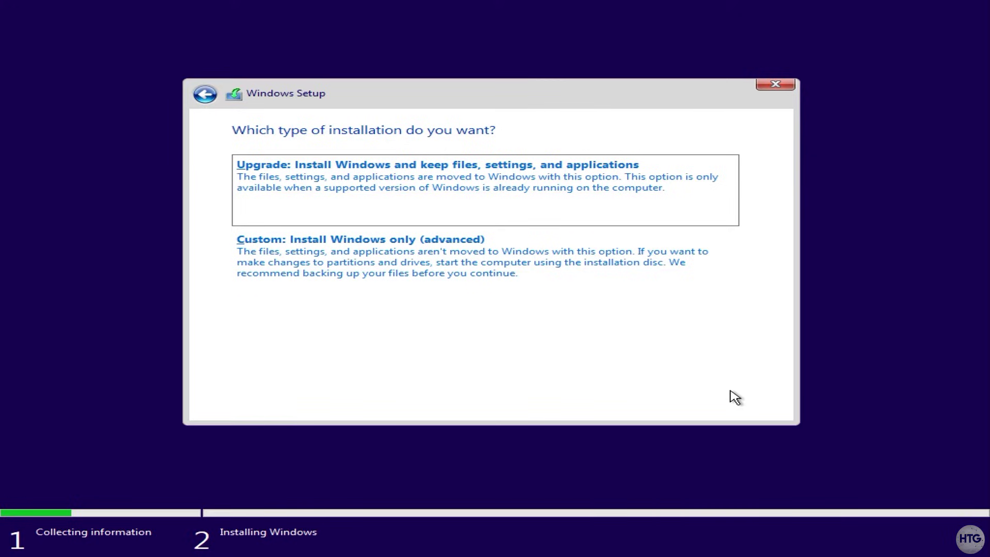
Step: Choose the custom, Windows-only installation and install to Drive 0 Unallocated Space
left_click(510, 268)
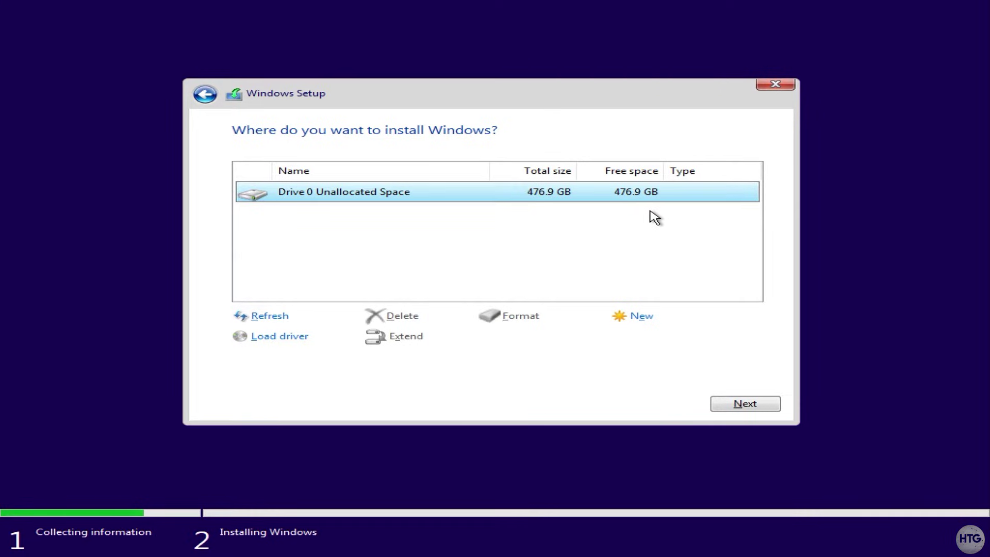
left_click(778, 407)
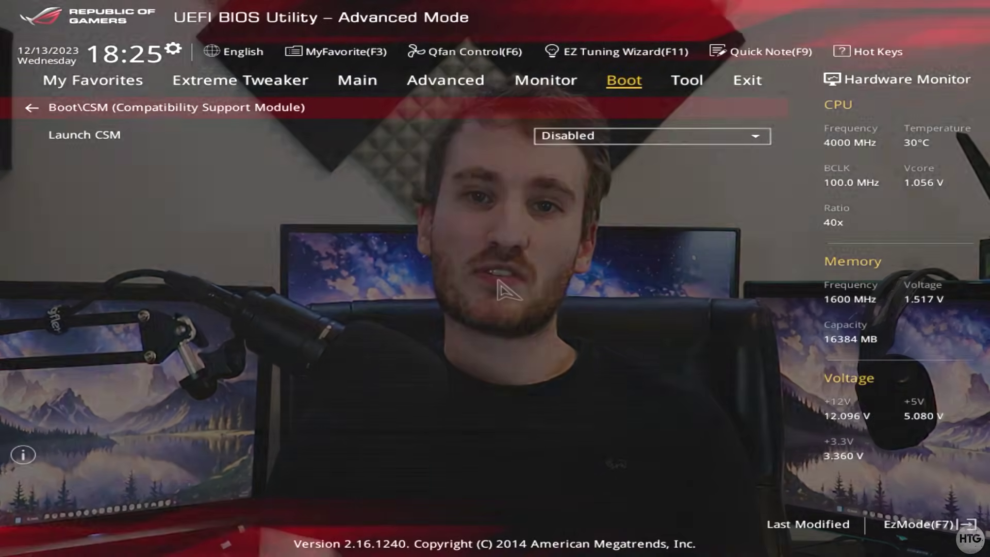
Step: Set Launch CSM to Enabled in the BIOS boot settings
key("Return")
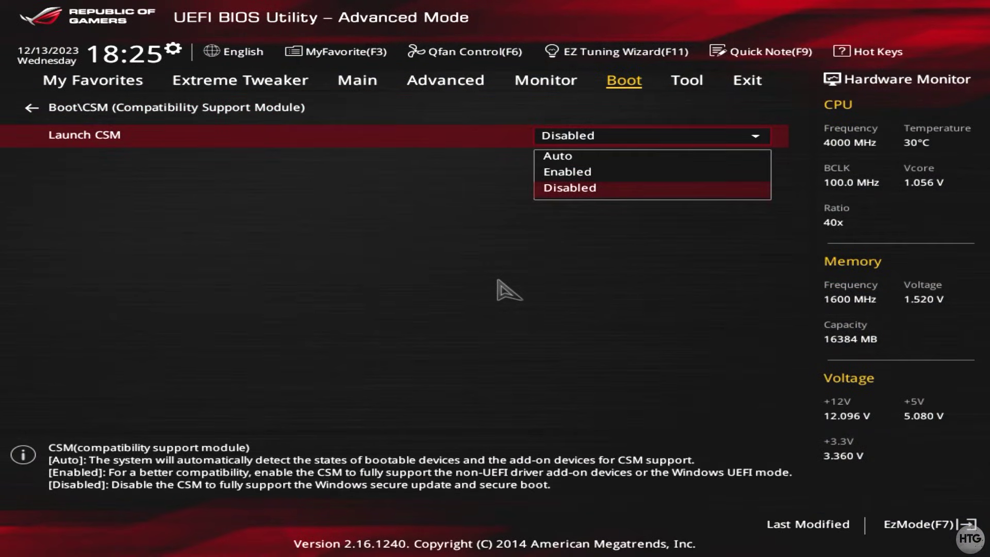
key("Up")
key("Return")
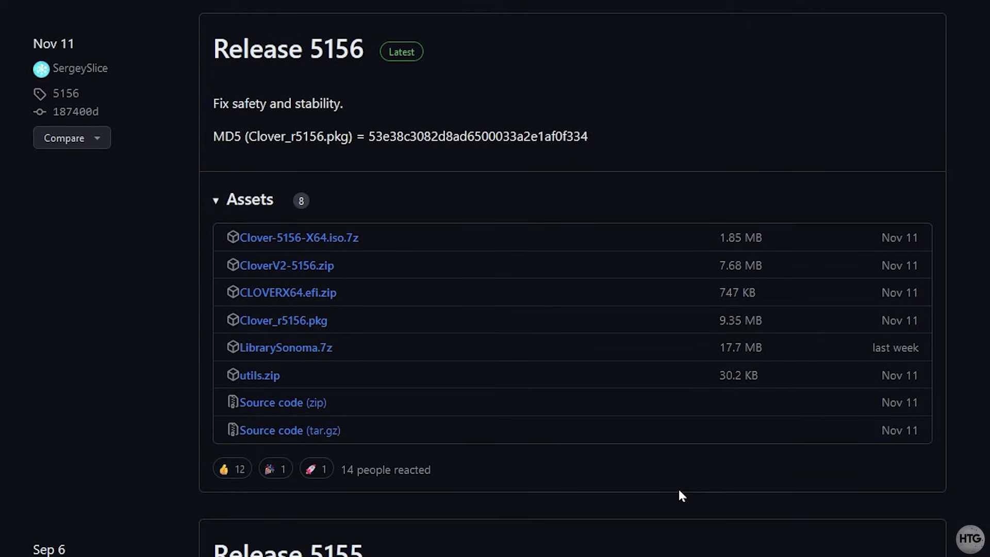
Step: Download Clover-5156-X64.iso.7z from the Release 5156 assets and save it to the Desktop
left_click(354, 246)
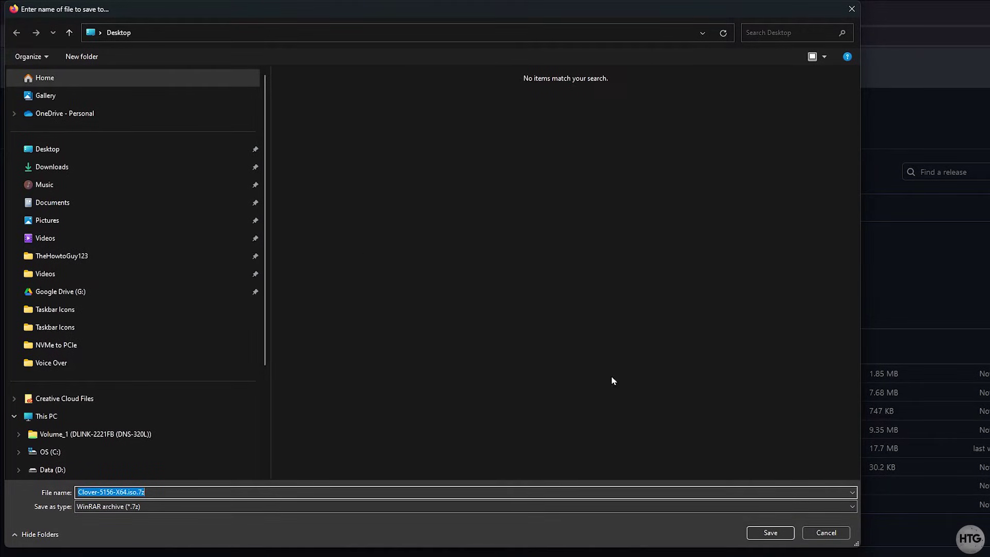
left_click(194, 152)
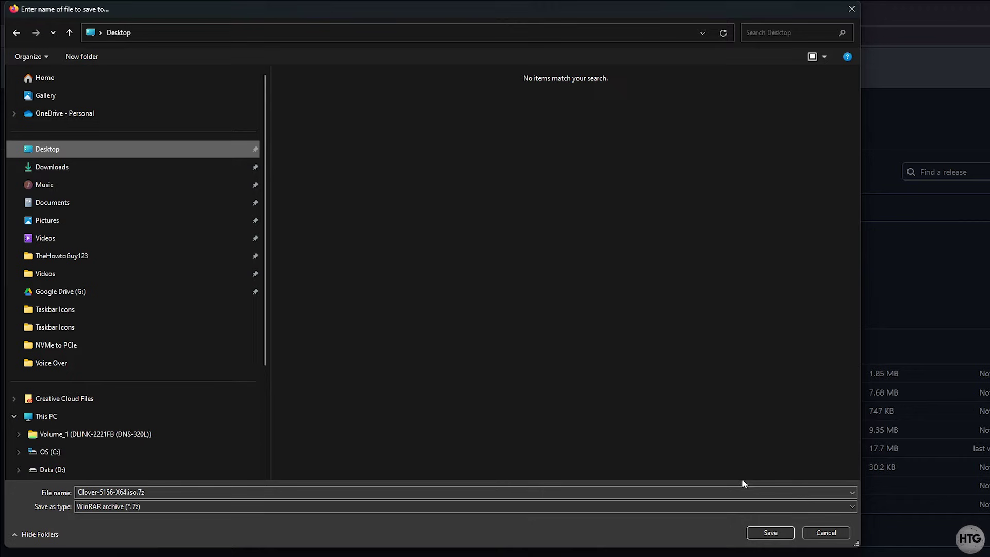
left_click(778, 532)
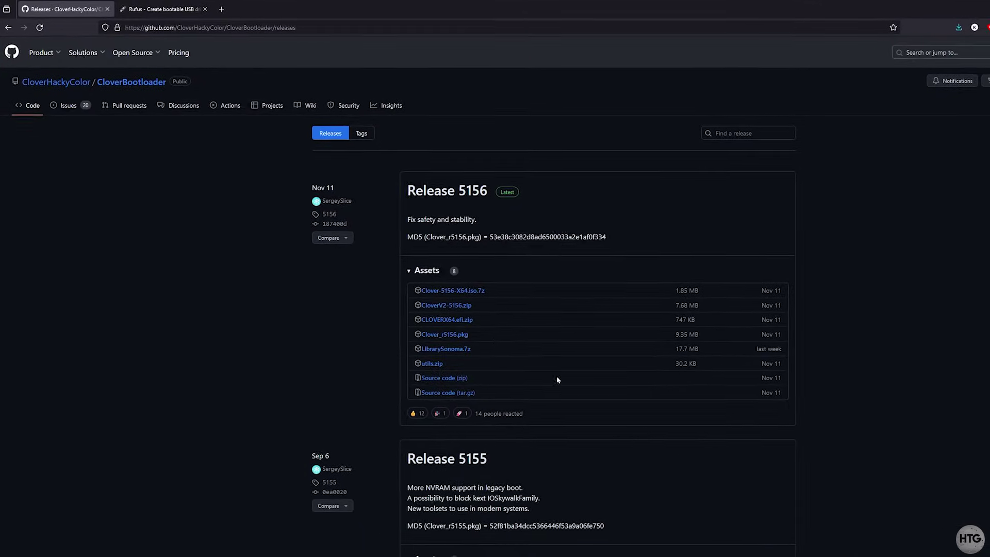
Step: Download the standard Windows x64 build rufus-4.3.exe from the Rufus website and save it to the Desktop
left_click(165, 9)
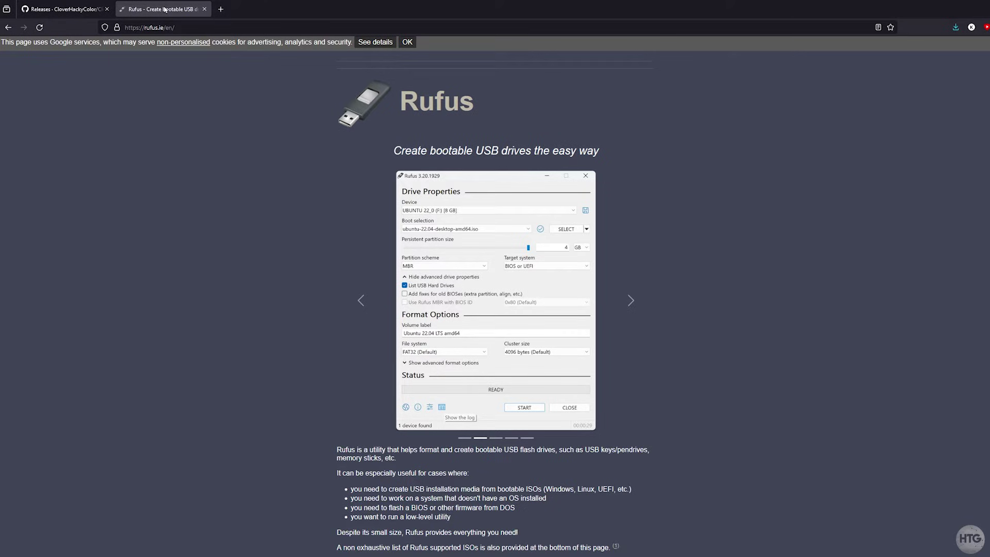
scroll(340, 361, "down", 4)
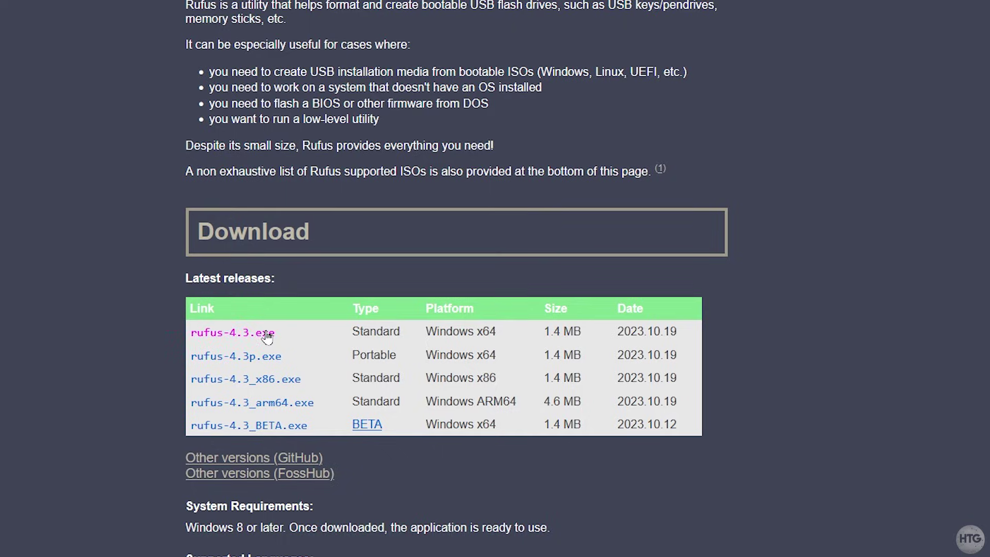
left_click(265, 335)
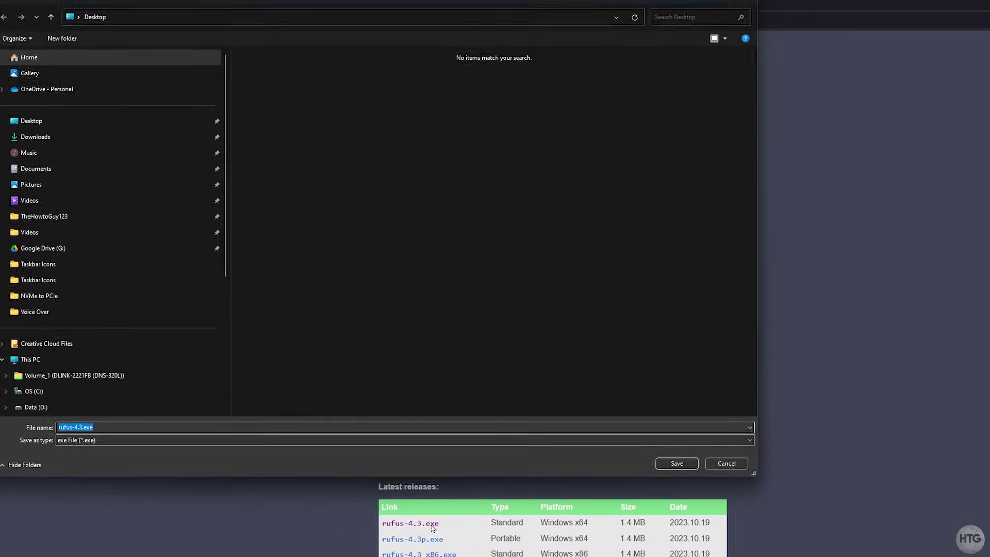
left_click(678, 469)
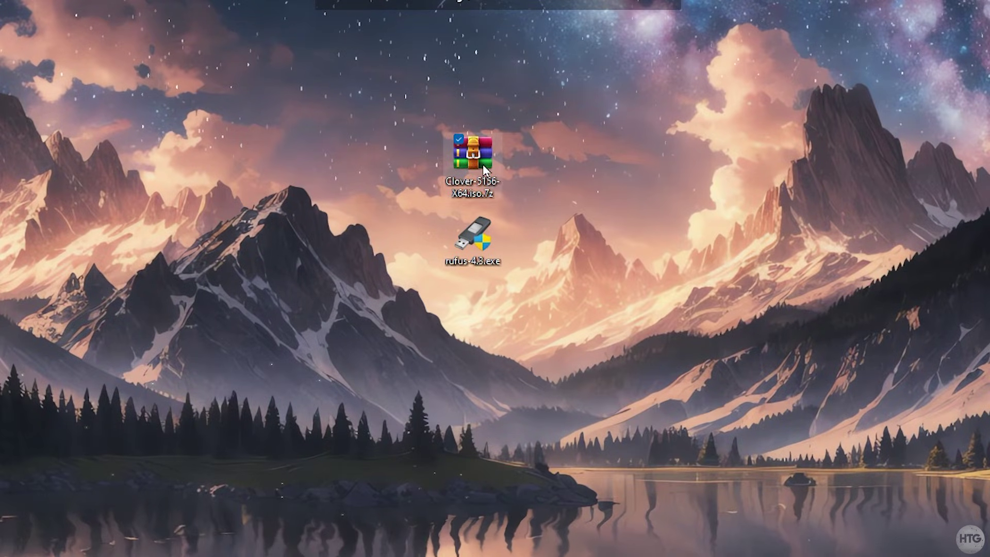
Step: Extract the Clover archive to a Desktop folder, place that folder beside the archive, and open it
right_click(483, 163)
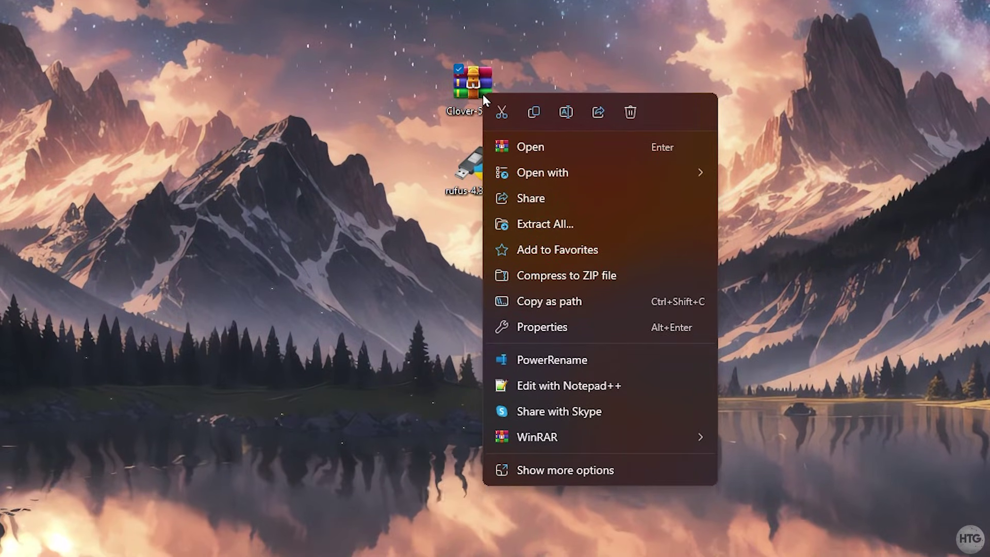
left_click(606, 227)
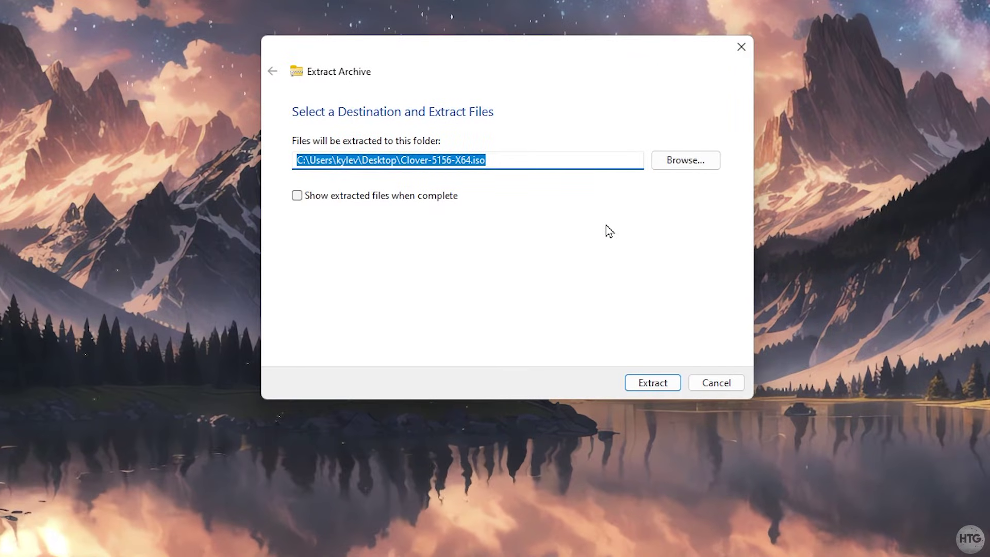
left_click(665, 388)
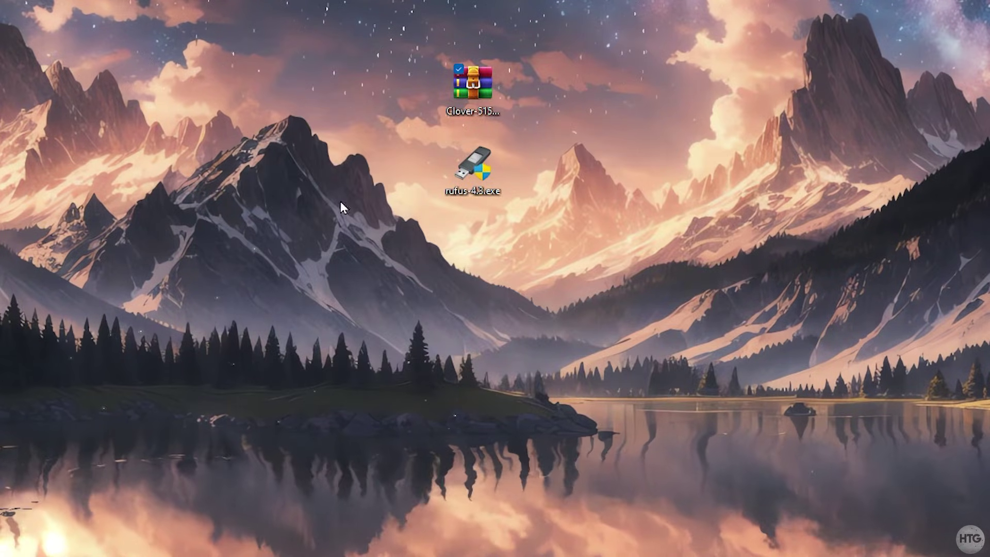
left_click_drag(286, 83, 537, 108)
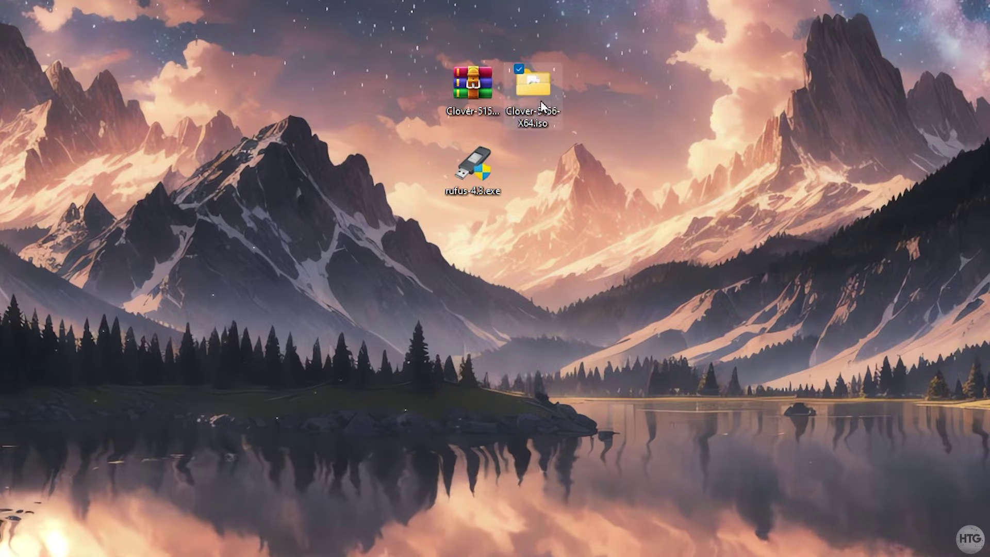
double_click(534, 93)
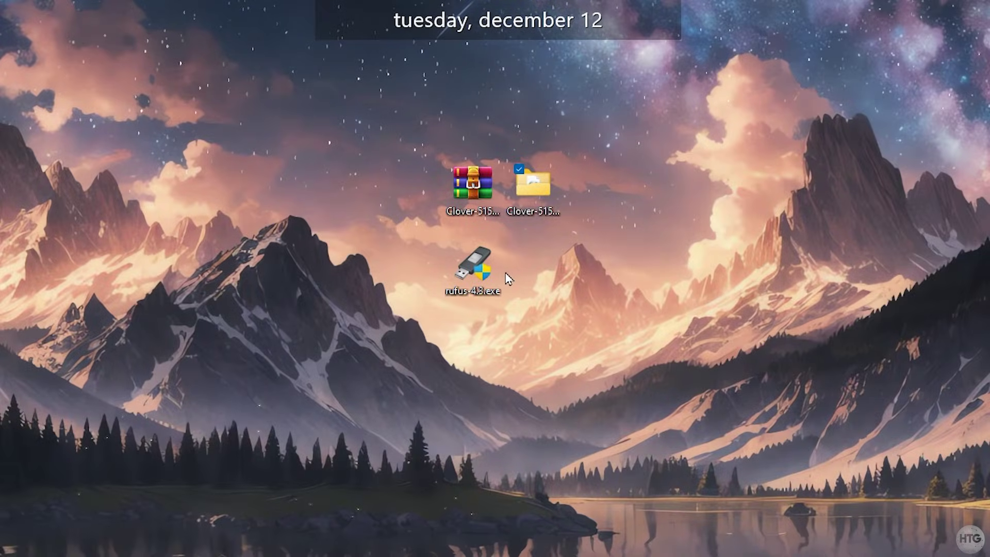
Step: Launch Rufus from the desktop and keep CLOVERUSB (H:) as the target device
double_click(473, 266)
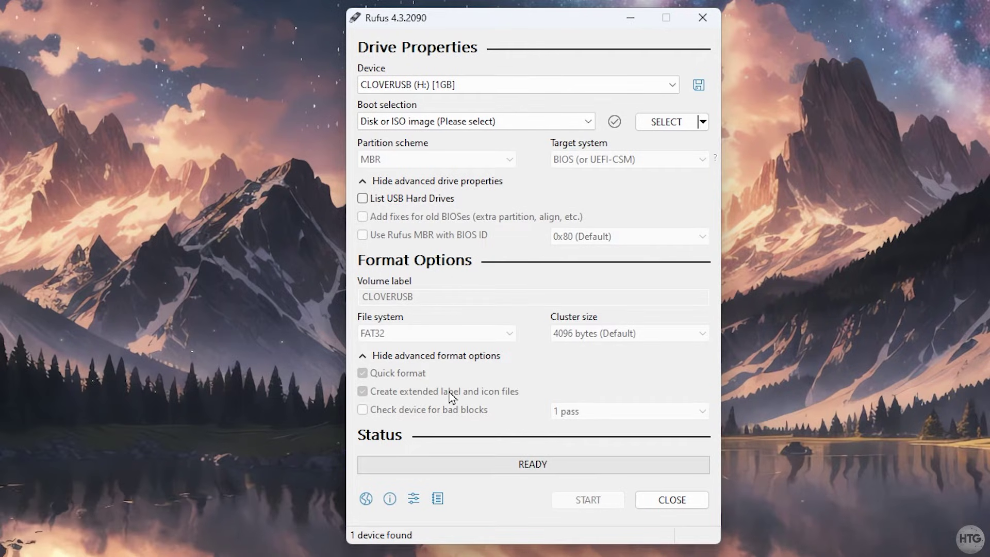
left_click(633, 87)
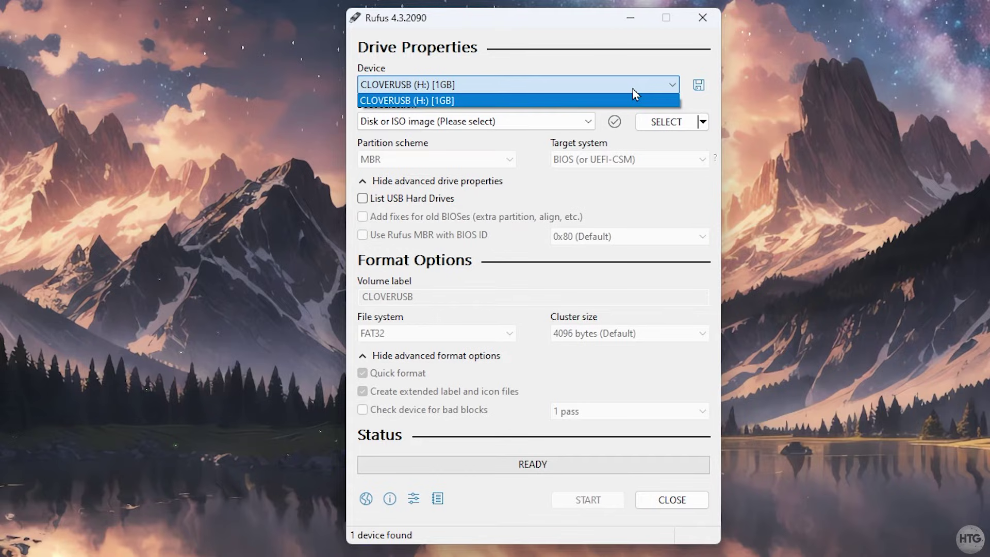
left_click(632, 88)
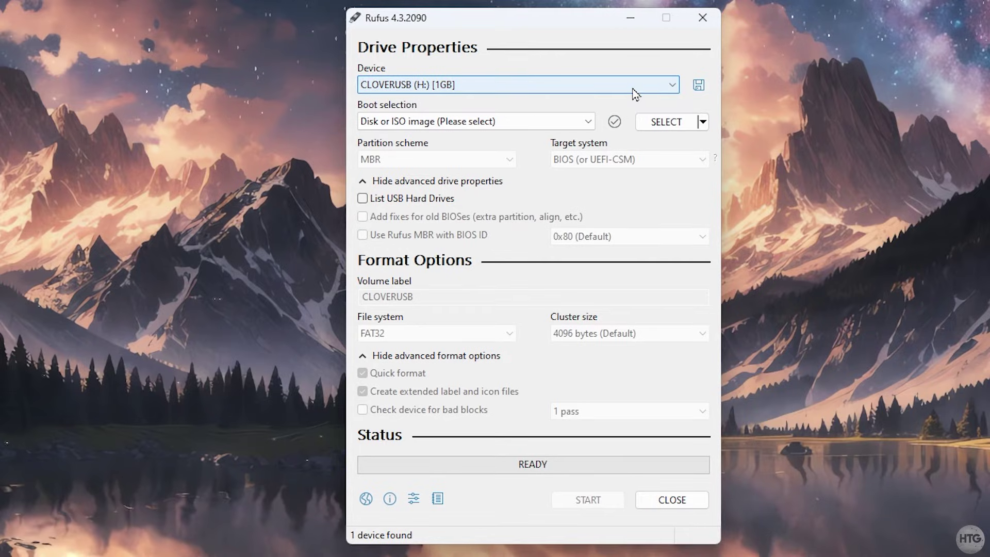
Step: Load Clover-5156-X64.iso from the extracted Desktop folder as the boot image
left_click(686, 127)
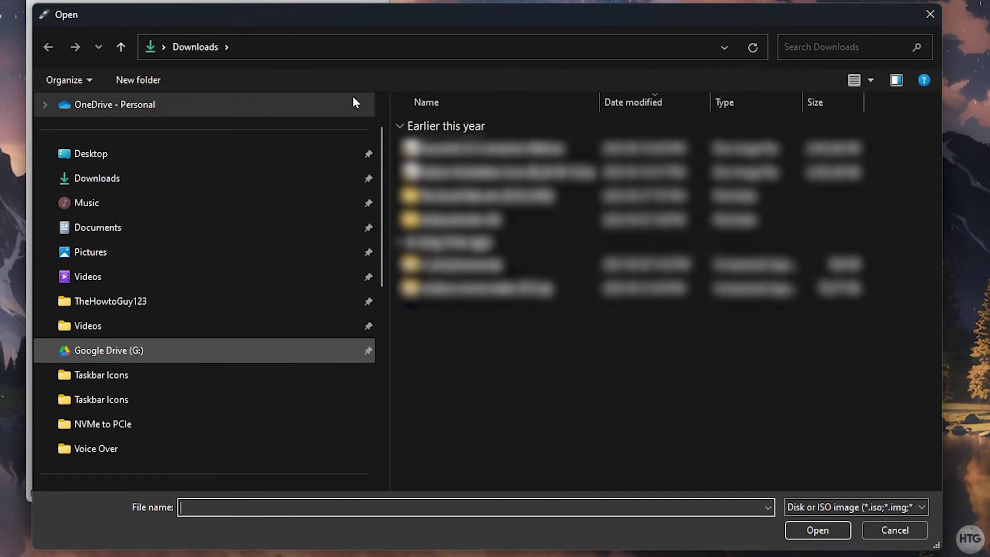
left_click(273, 153)
double_click(434, 149)
double_click(521, 127)
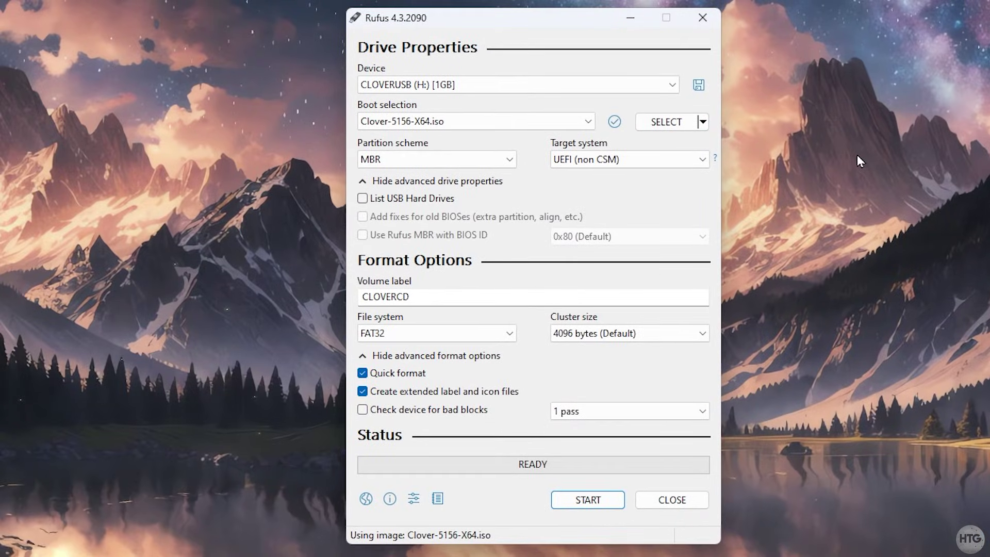
Step: Set the USB drive's partition scheme to GPT and its file system to FAT32
left_click(499, 159)
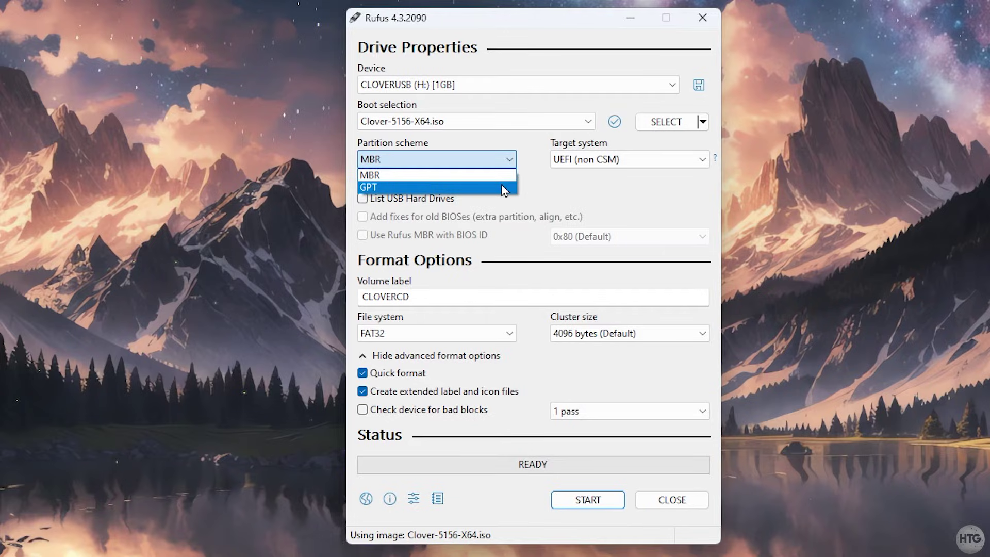
left_click(503, 189)
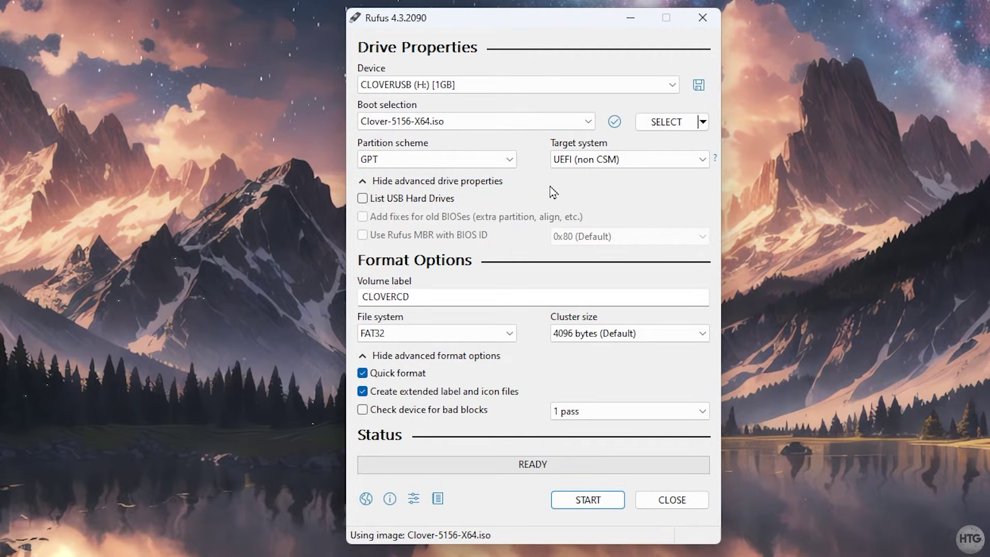
left_click(493, 340)
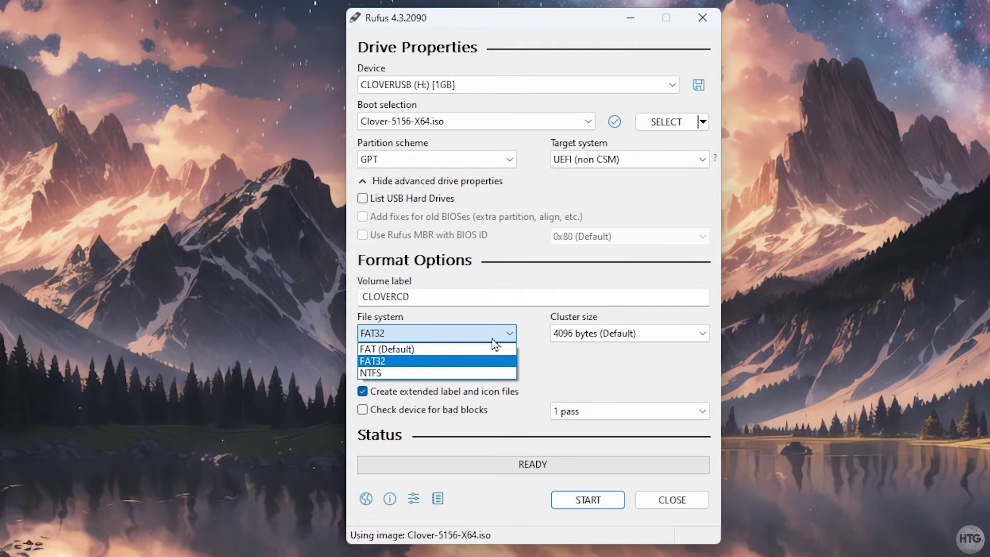
left_click(500, 361)
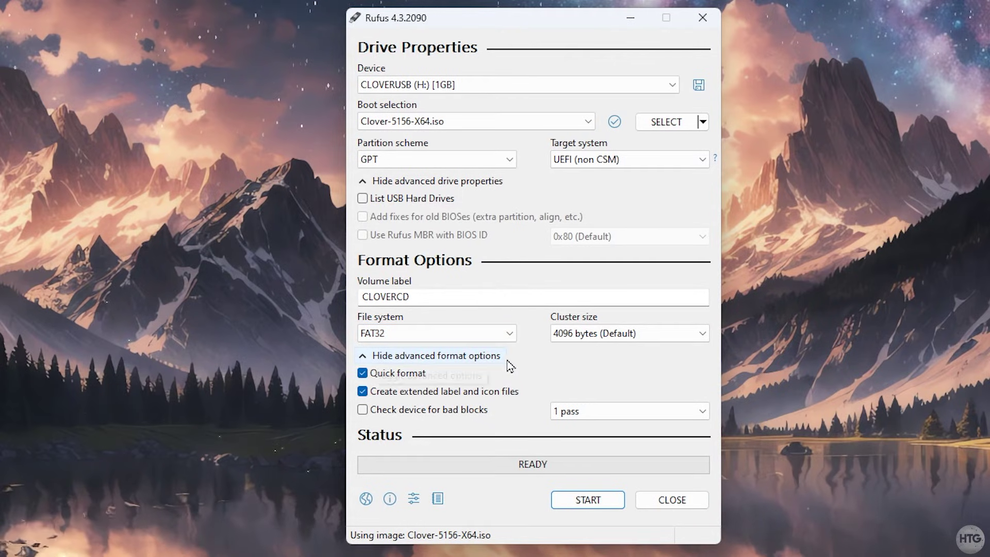
Step: Write the Clover image to the USB drive in ISO Image mode, accept erasing its data, and close Rufus
left_click(610, 510)
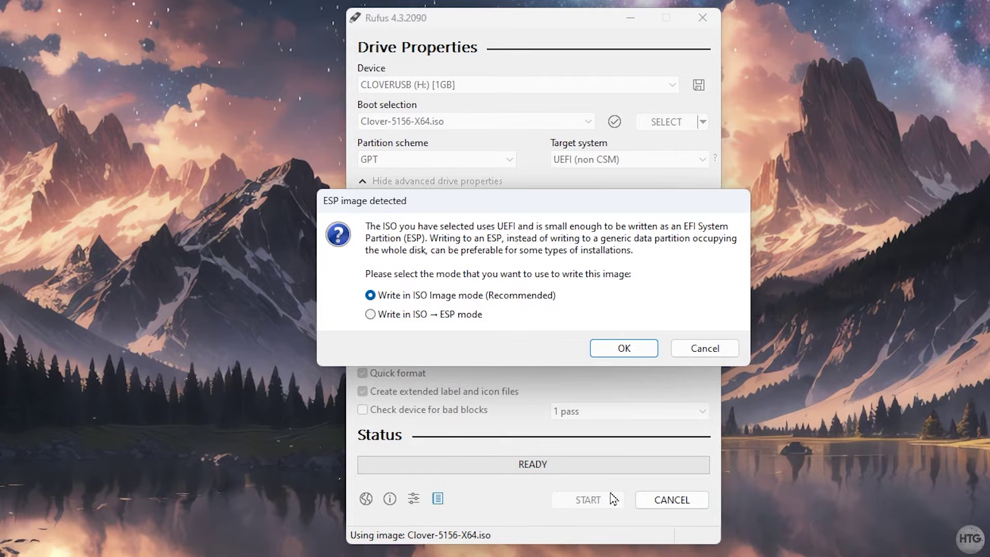
left_click(647, 352)
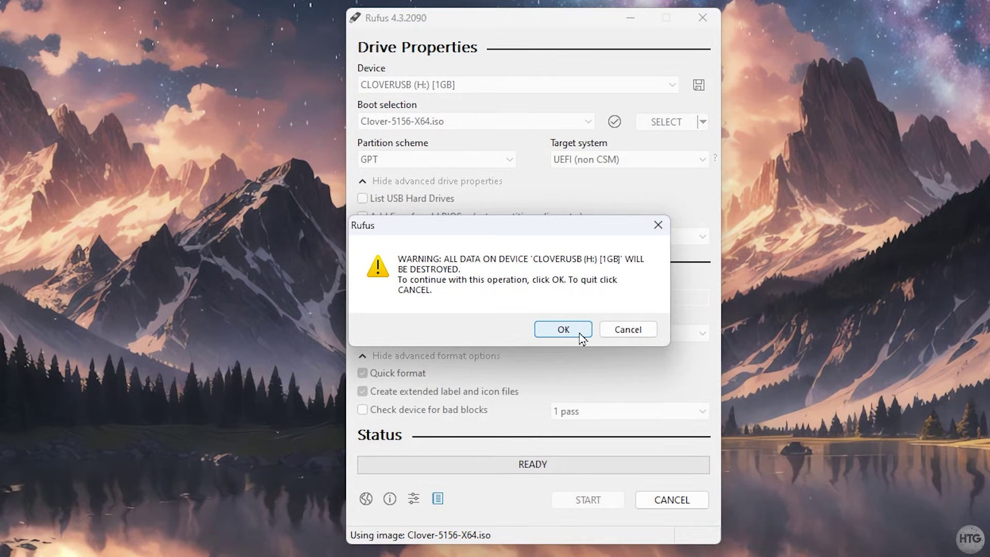
left_click(581, 338)
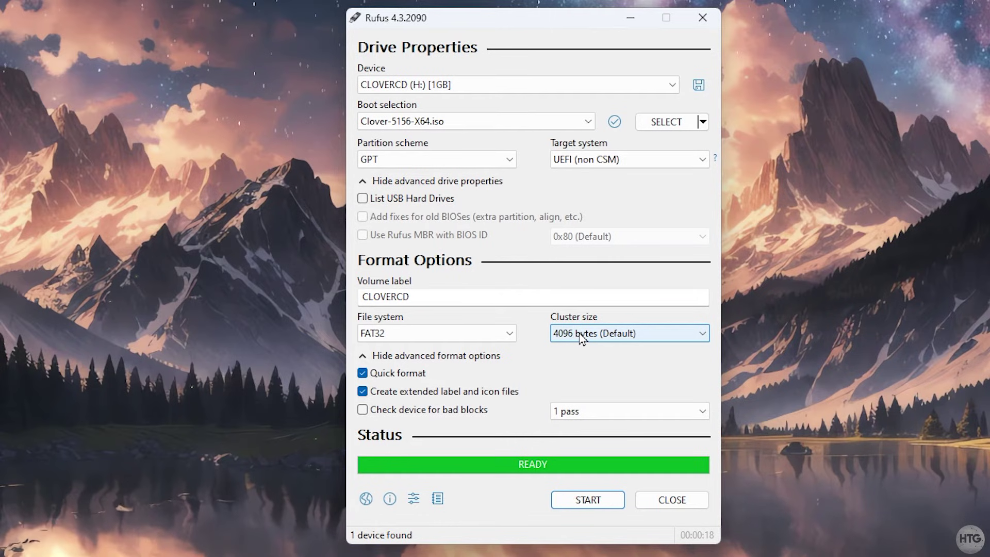
left_click(685, 502)
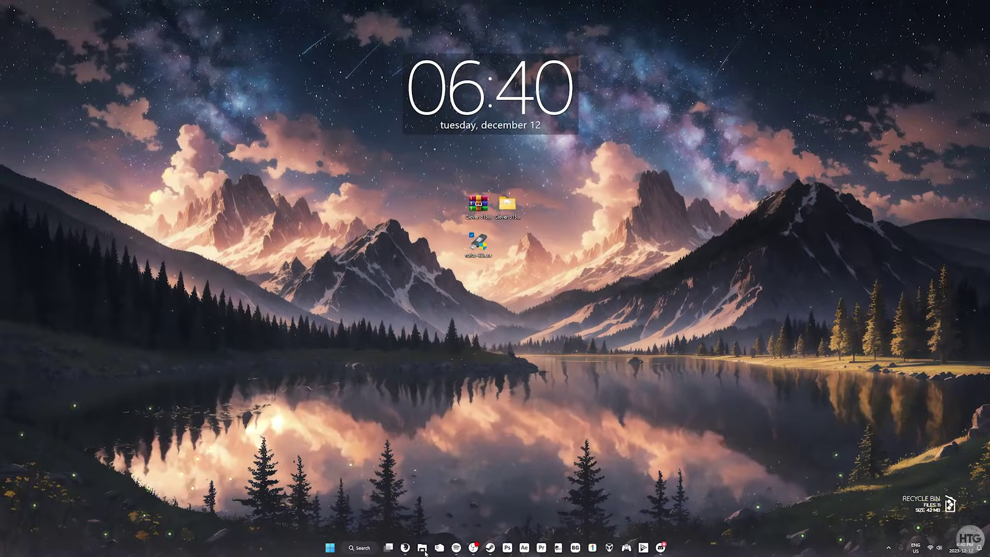
Step: Open the EFI\CLOVER\drivers\off folder on the CLOVERCD (H:) drive in File Explorer
left_click(422, 547)
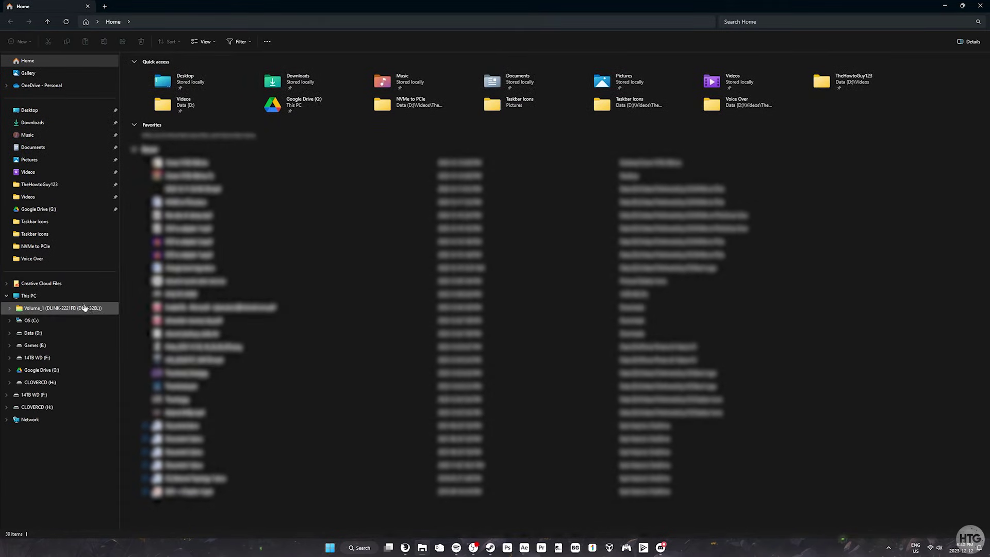
left_click(79, 299)
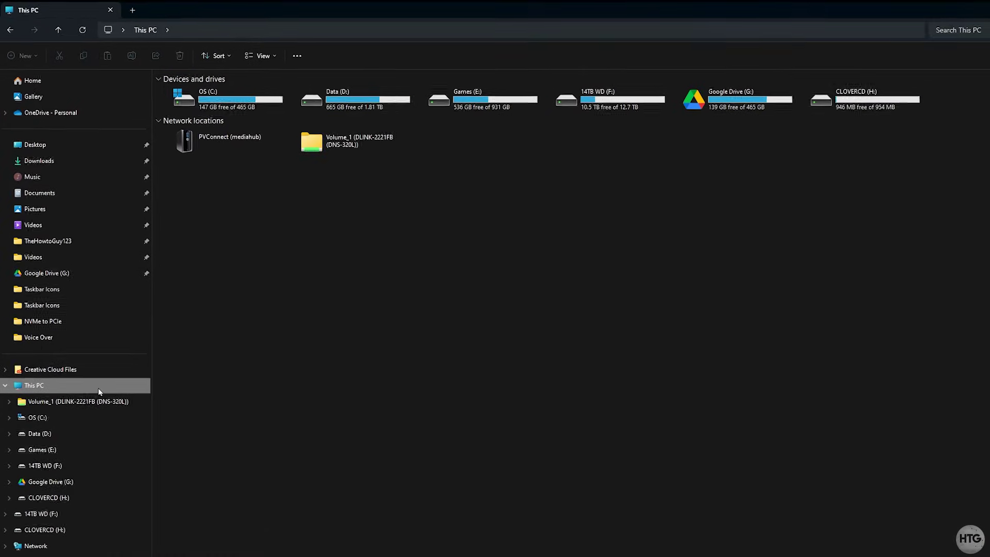
double_click(884, 106)
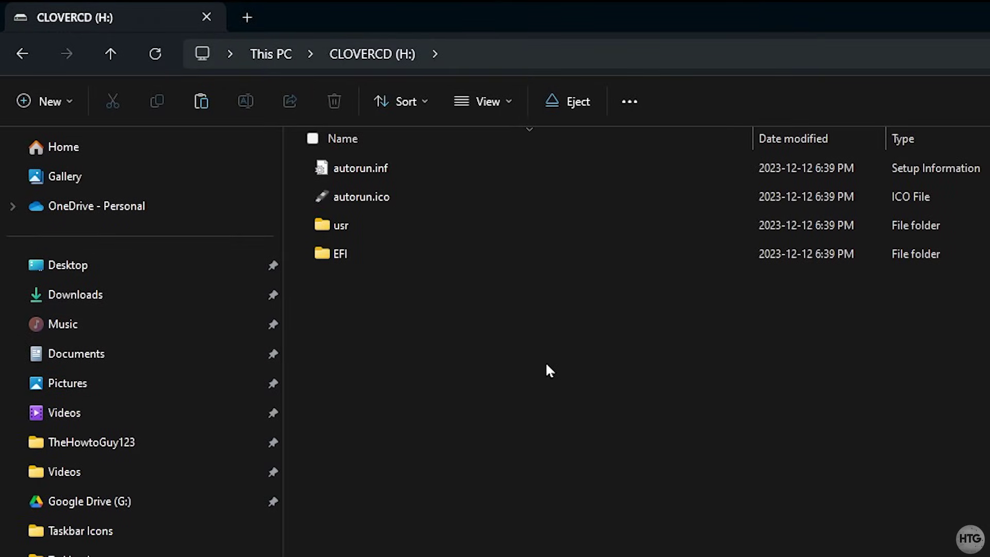
double_click(389, 253)
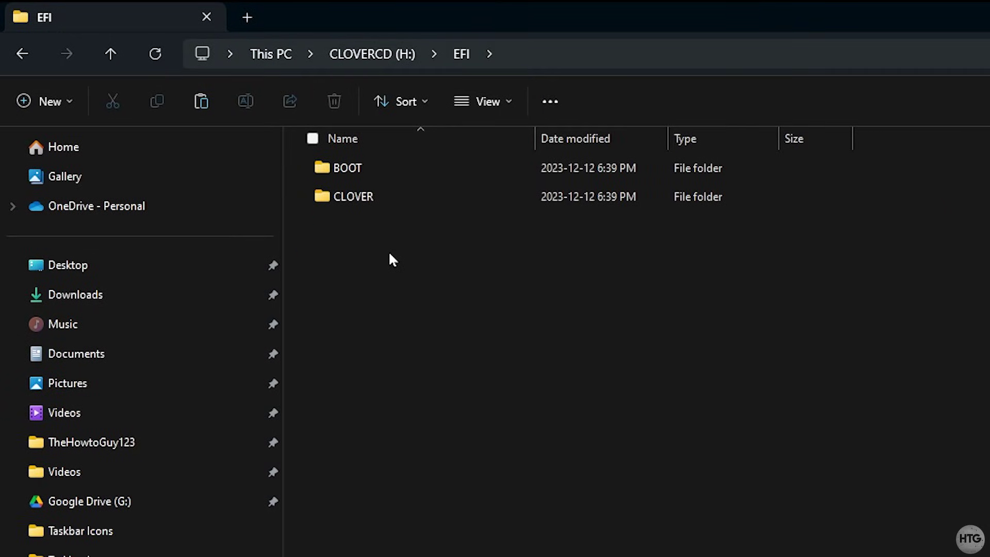
double_click(394, 199)
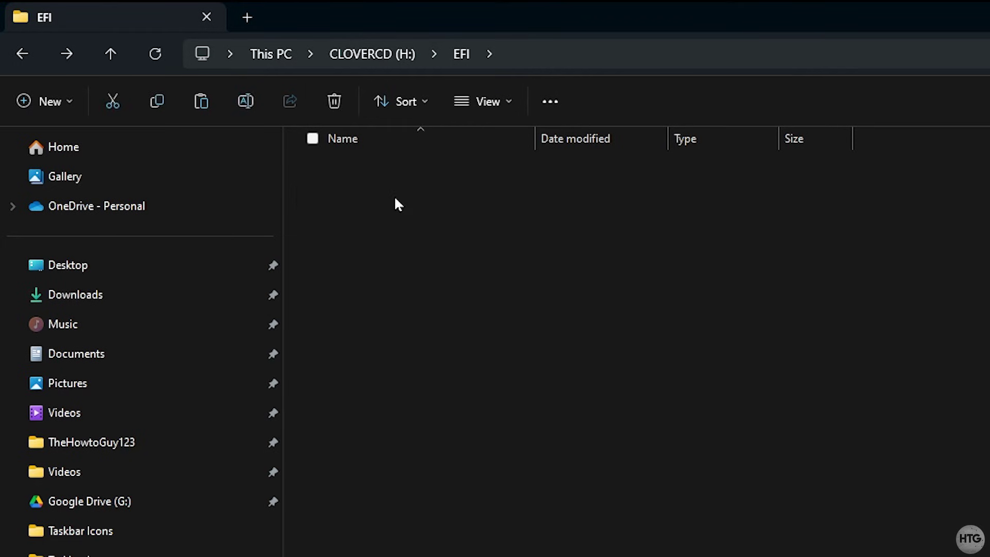
double_click(419, 168)
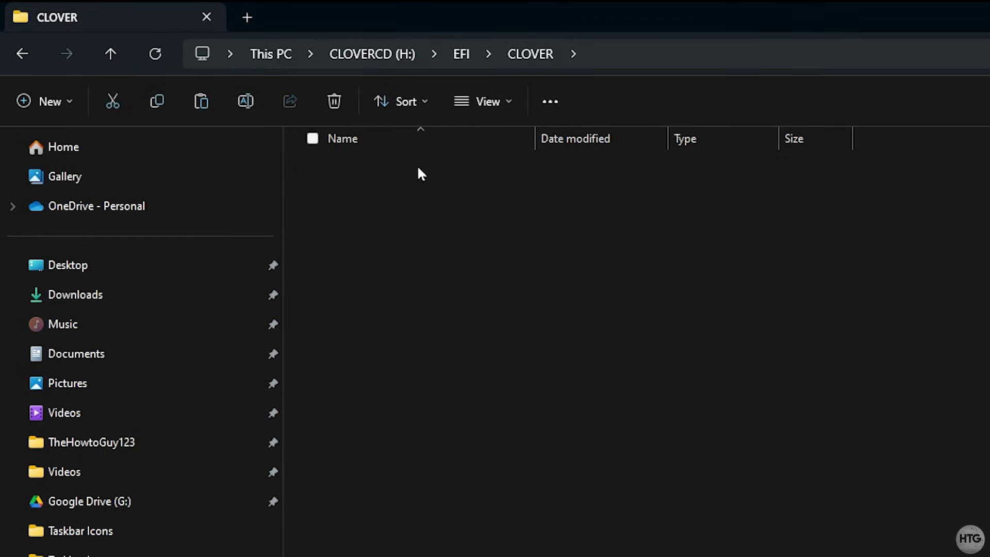
double_click(423, 197)
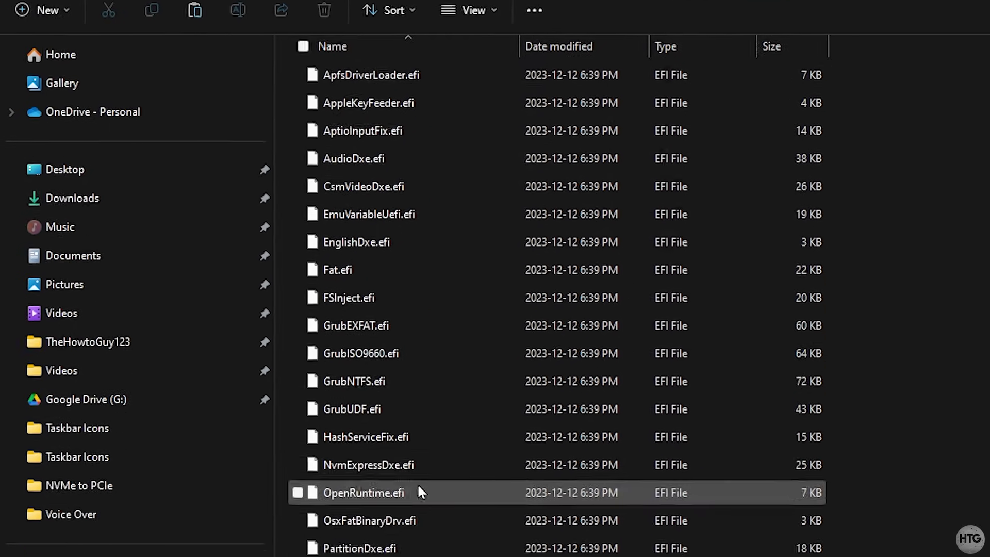
Step: Copy the NvmExpressDxe.efi driver file from the off folder
left_click(450, 464)
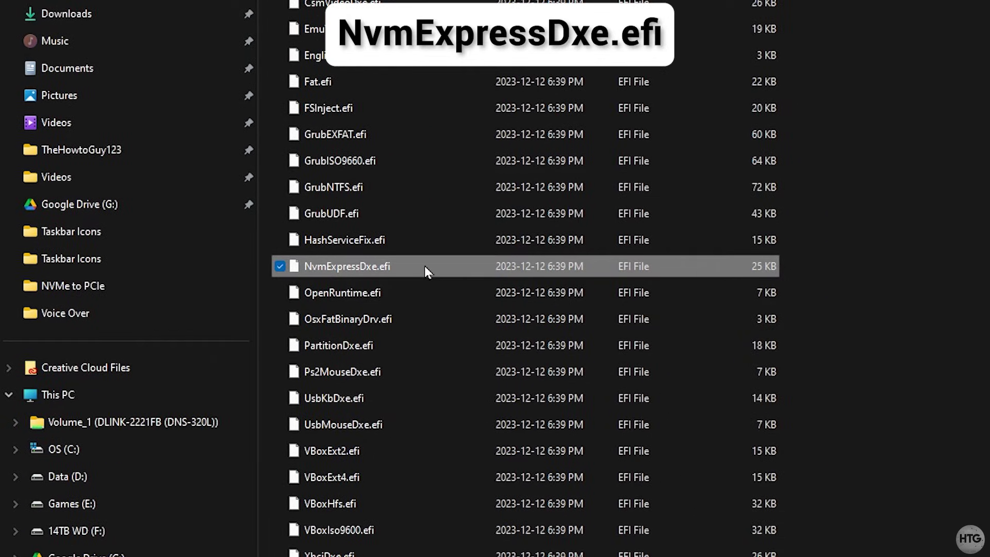
right_click(426, 264)
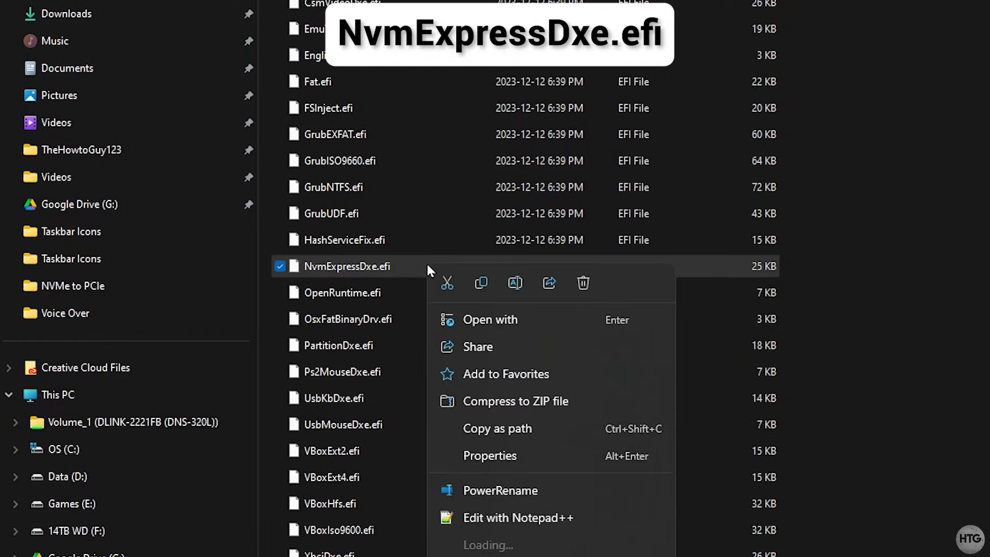
left_click(485, 287)
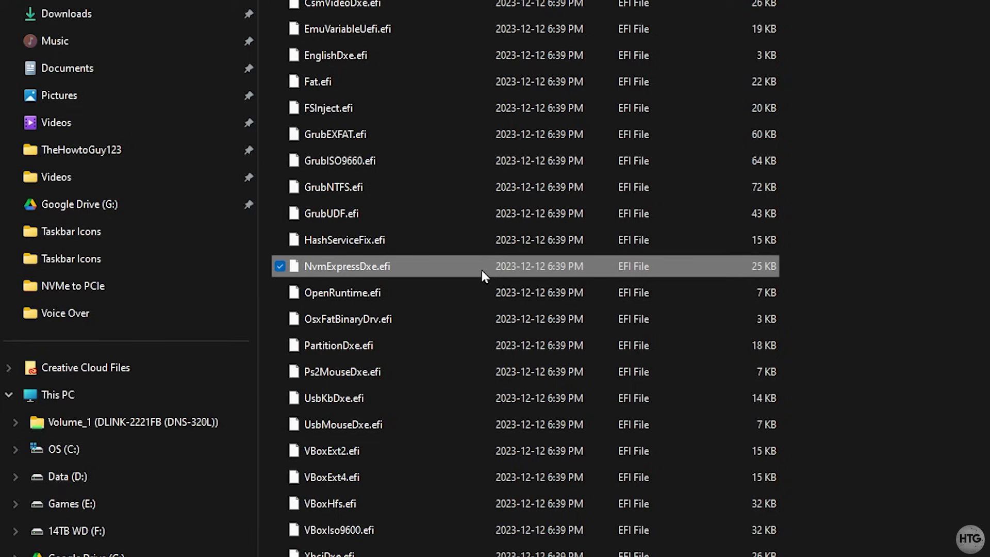
Step: Paste the copied NvmExpressDxe.efi driver into the UEFI folder under drivers
left_click(18, 48)
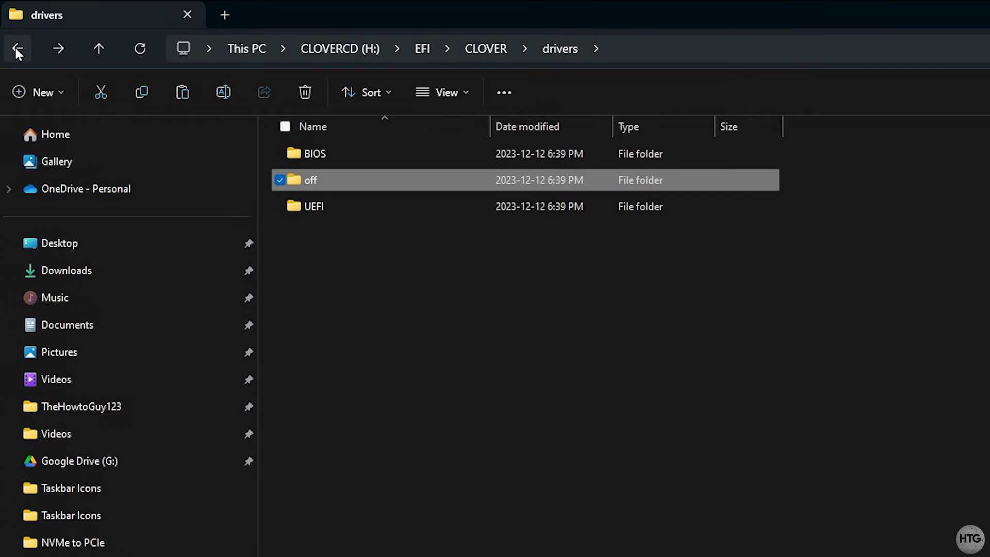
double_click(409, 216)
right_click(458, 386)
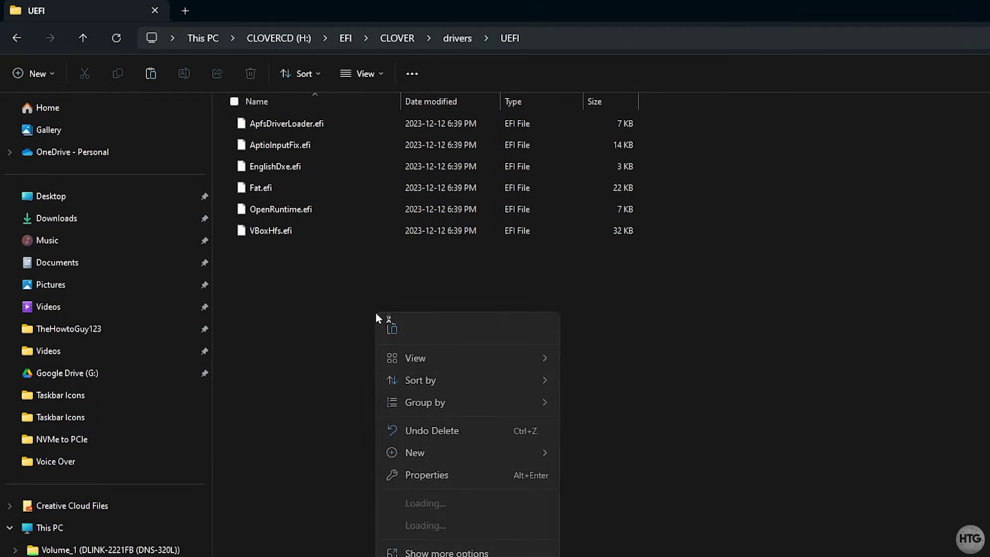
left_click(397, 331)
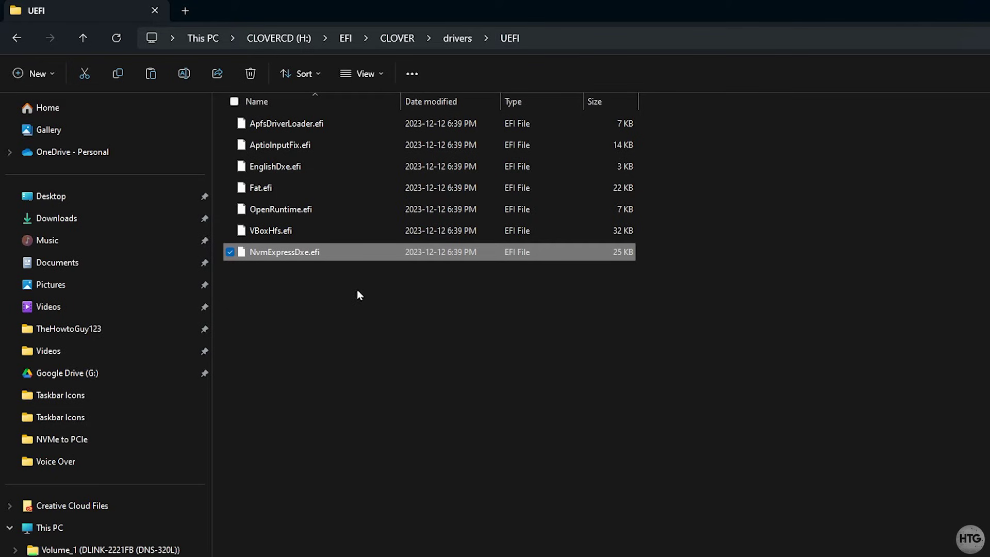
Step: Paste NvmExpressDxe.efi into the BIOS folder under drivers as well
left_click(20, 36)
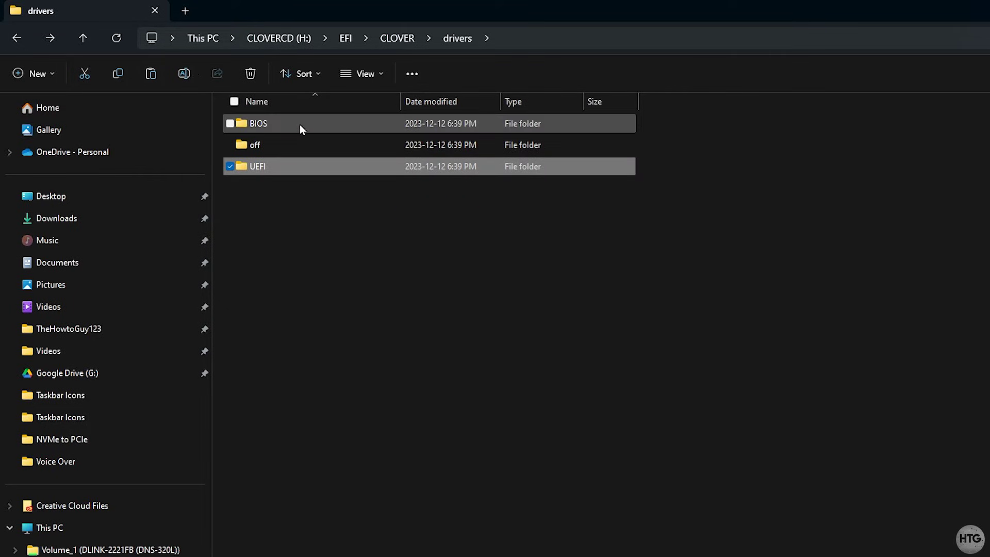
double_click(301, 125)
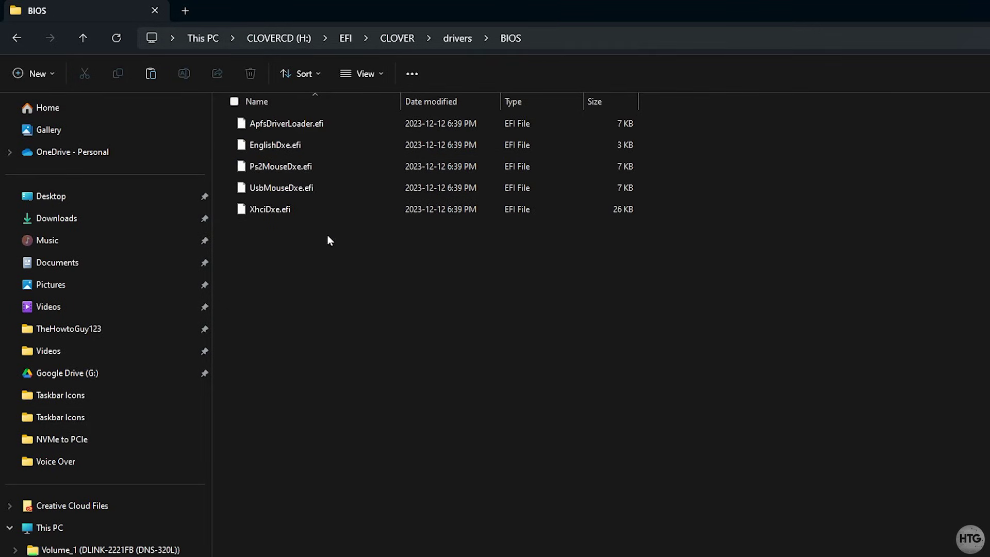
right_click(325, 259)
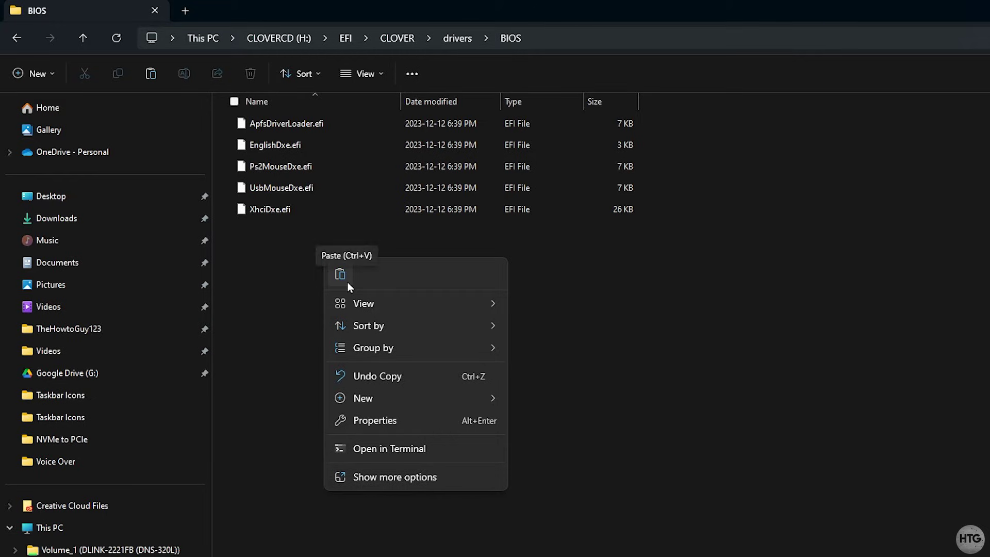
left_click(347, 282)
left_click(348, 282)
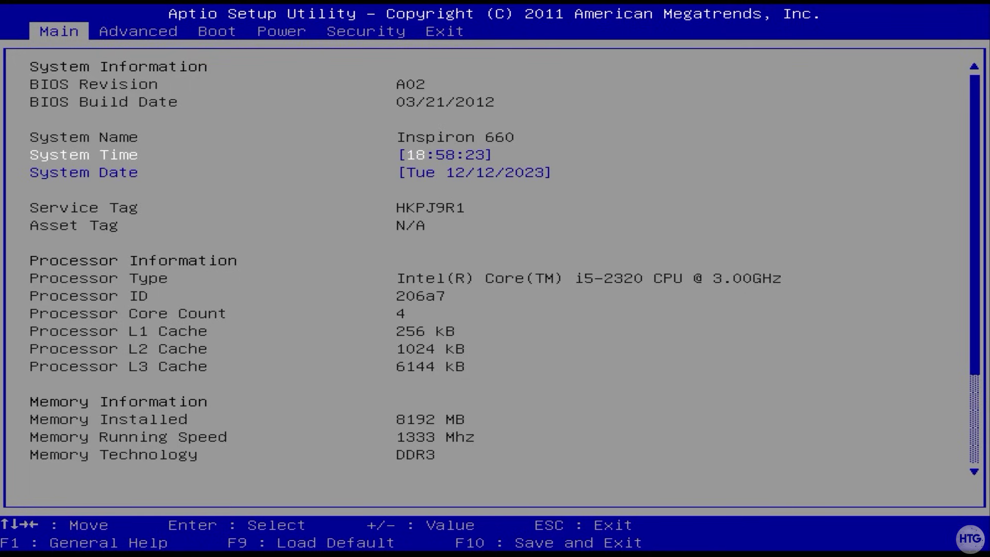
Step: Check the 1st Boot Device choices and the Boot Mode setting in the BIOS boot settings
key("Right")
key("Right")
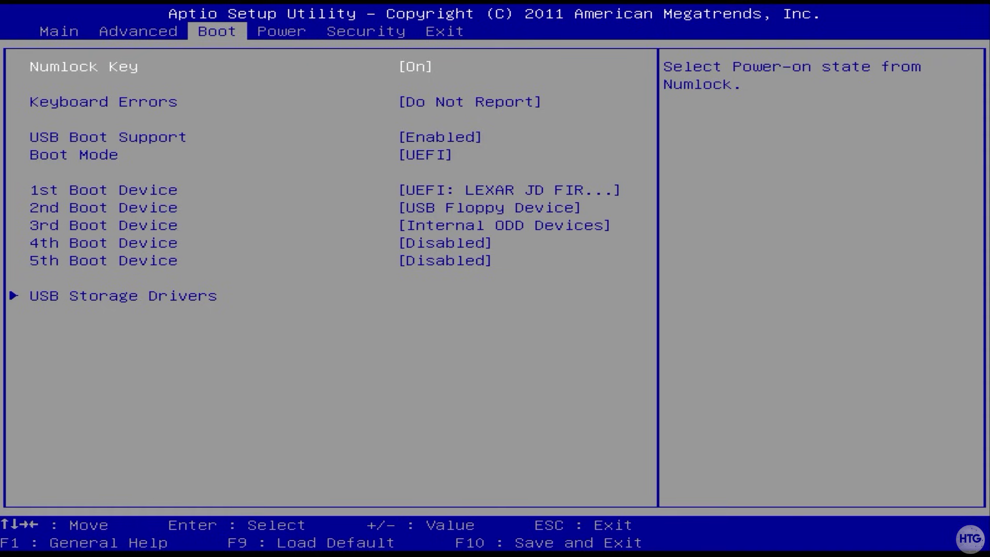
key("Down")
key("Down")
key("Down")
key("Down")
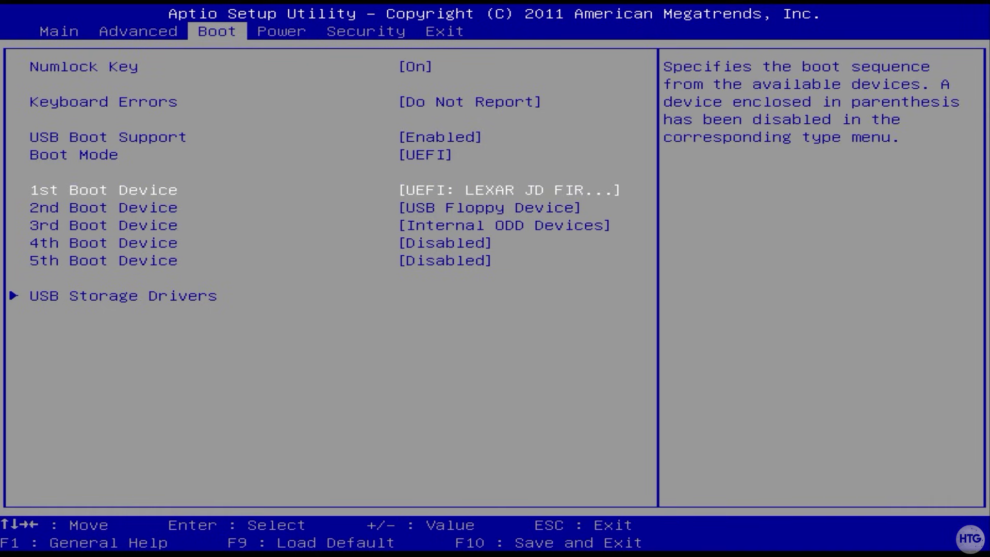
key("Return")
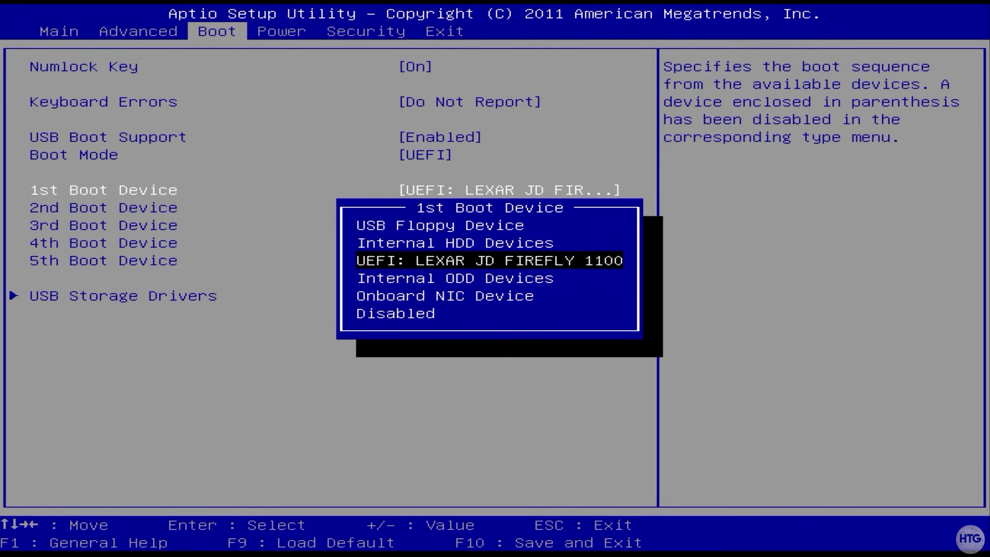
key("Escape")
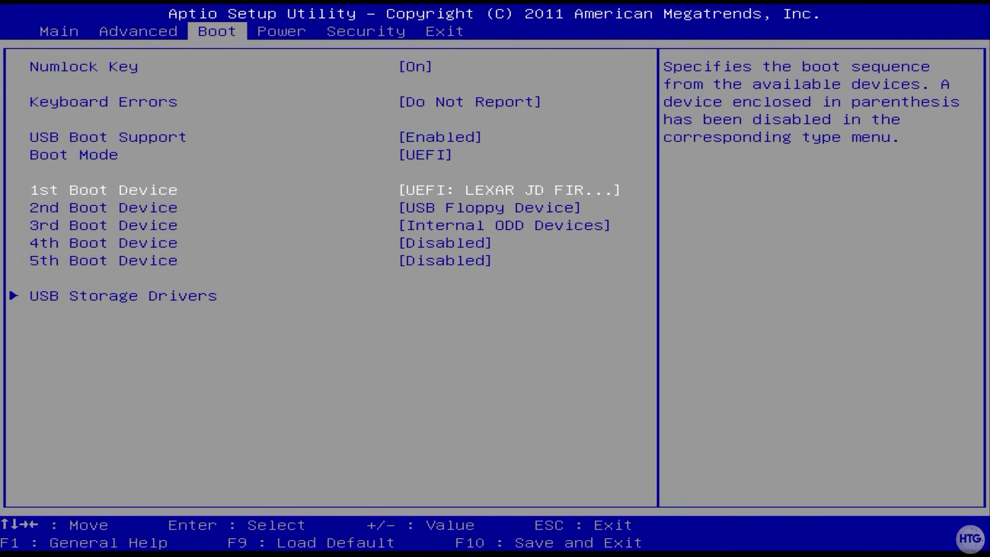
key("Up")
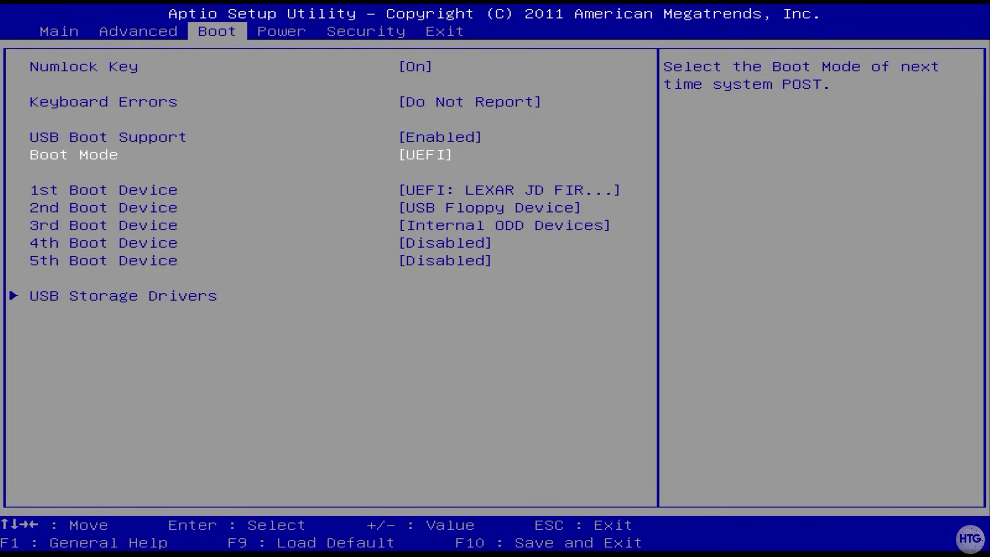
Step: Exit the BIOS setup and start the computer from the Clover USB drive
key("Right")
key("Right")
key("Right")
key("Return")
key("Escape")
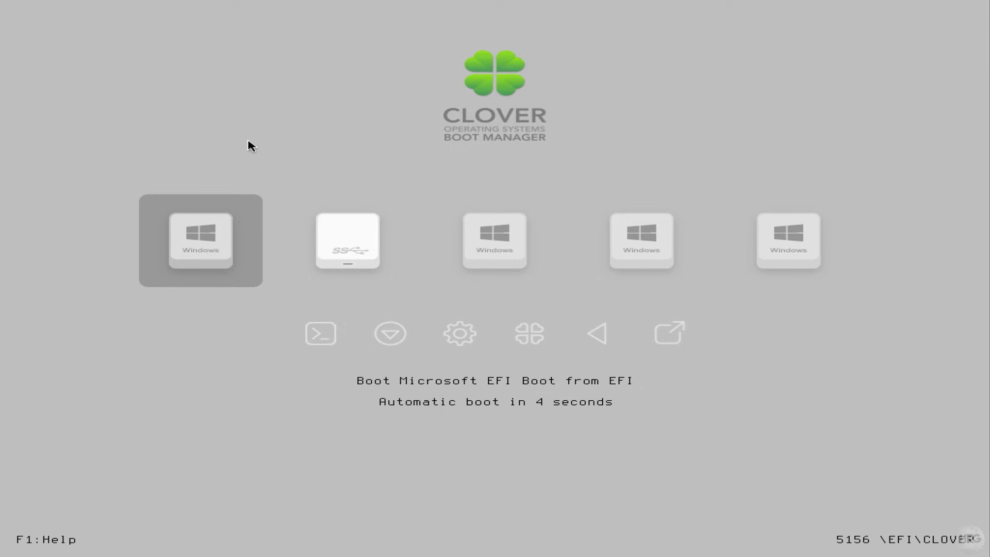
Step: Choose Boot Microsoft EFI Boot from EFI in Clover and confirm Canada as the region in Windows setup
key("Right")
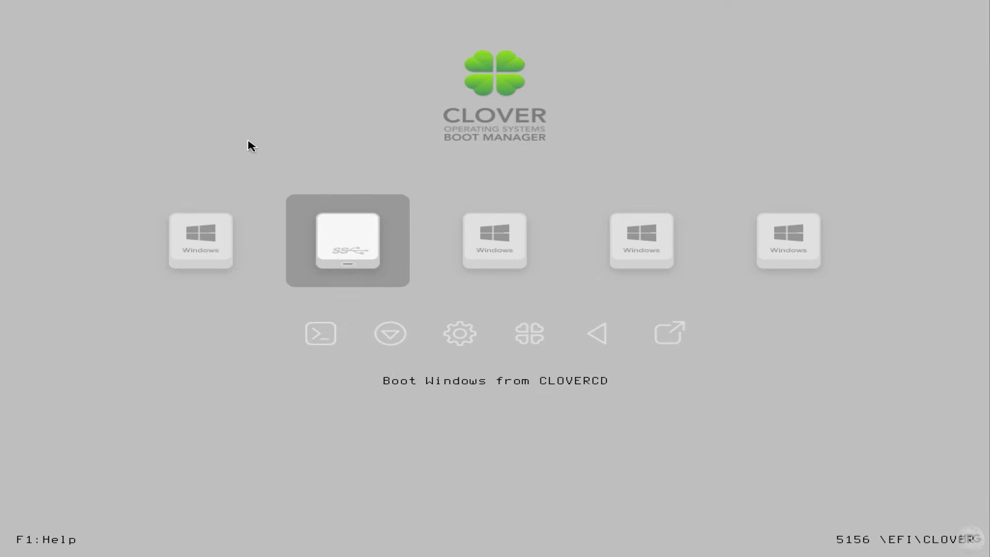
key("Left")
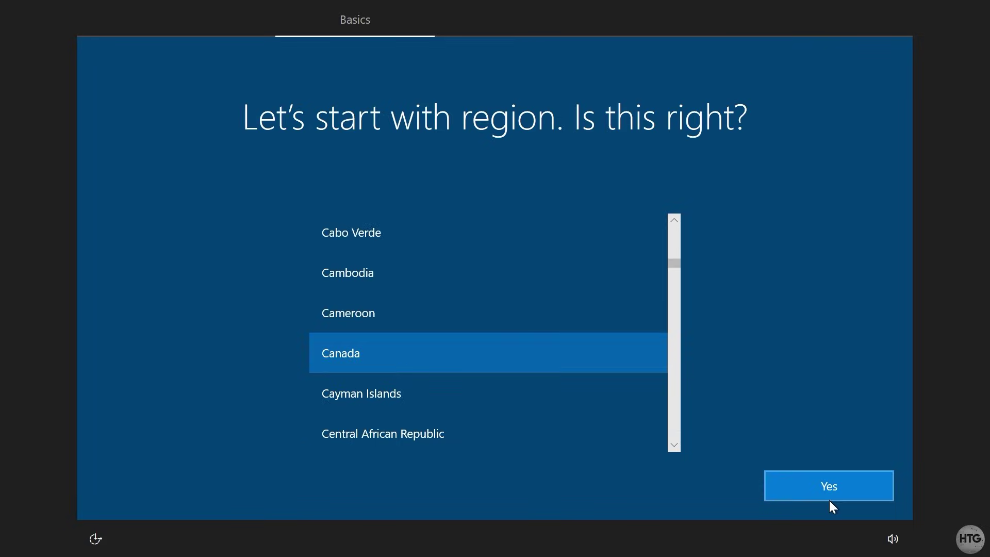
left_click(819, 487)
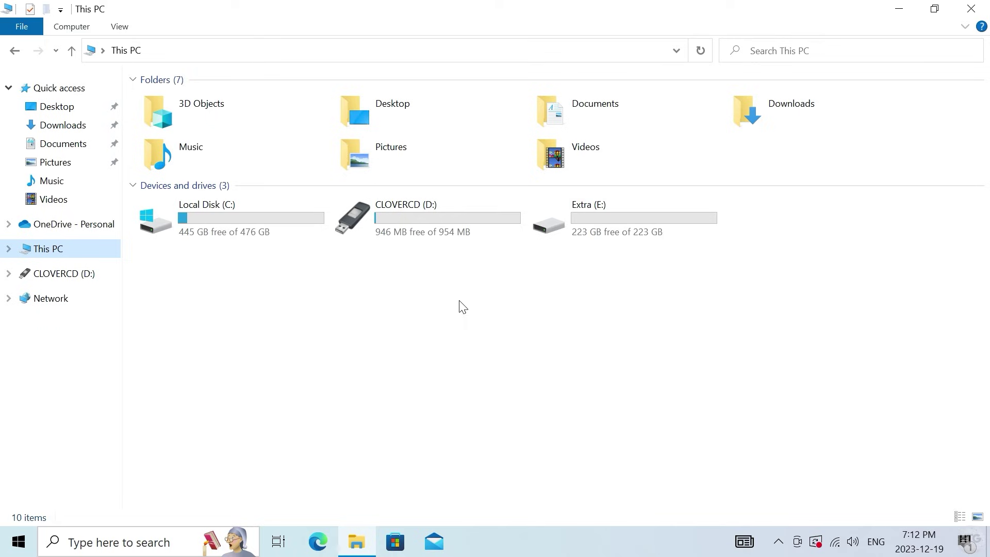
Step: Open Device Manager and examine the devices under Disk drives and Storage controllers
right_click(21, 541)
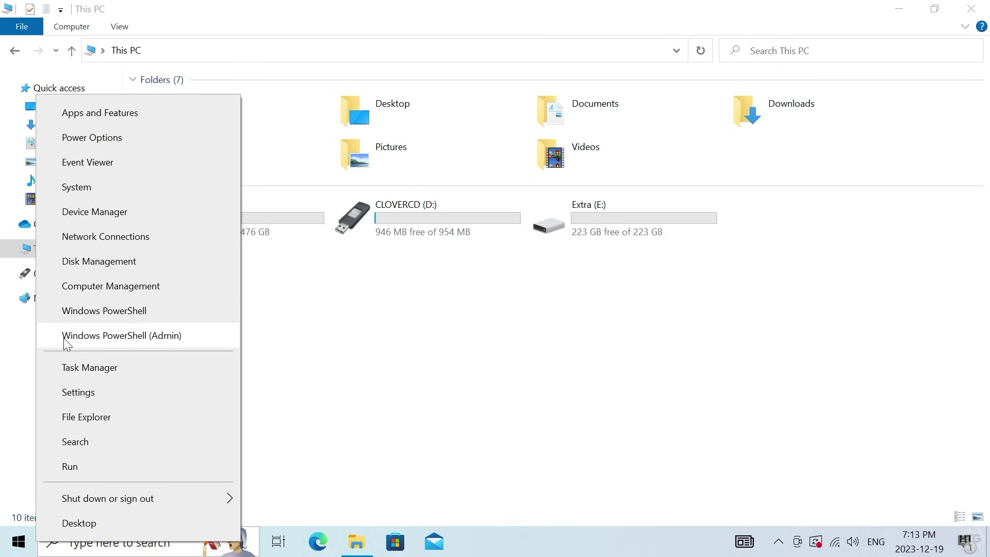
left_click(69, 216)
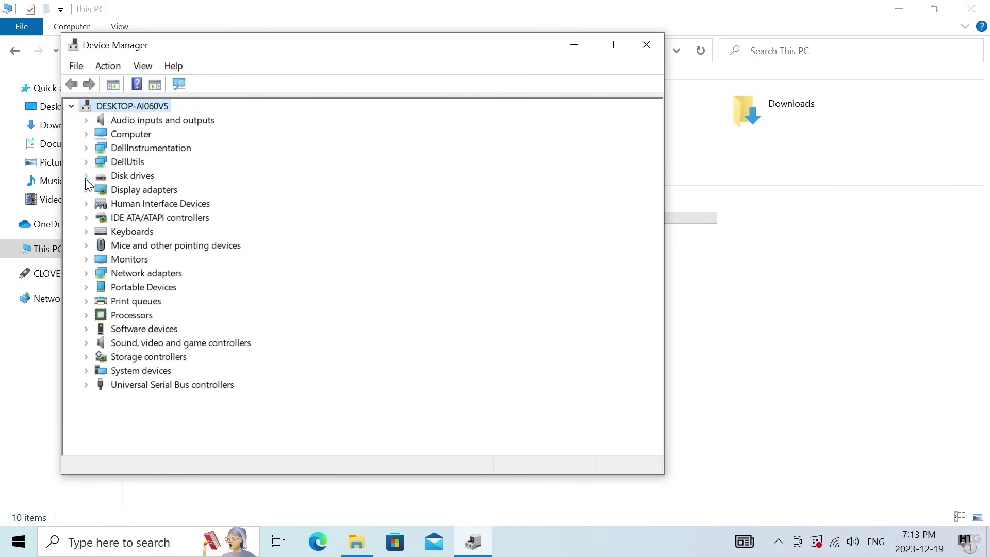
left_click(86, 176)
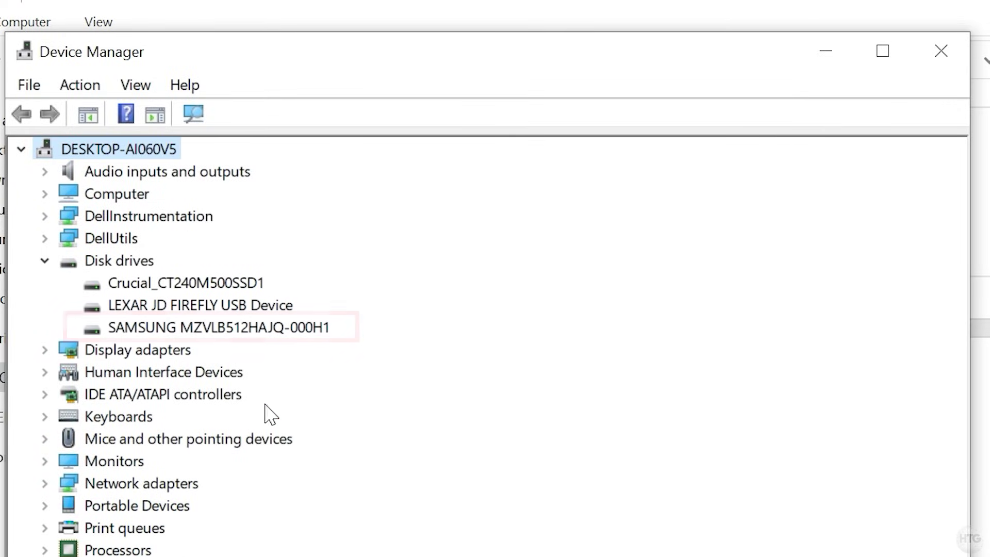
left_click(45, 329)
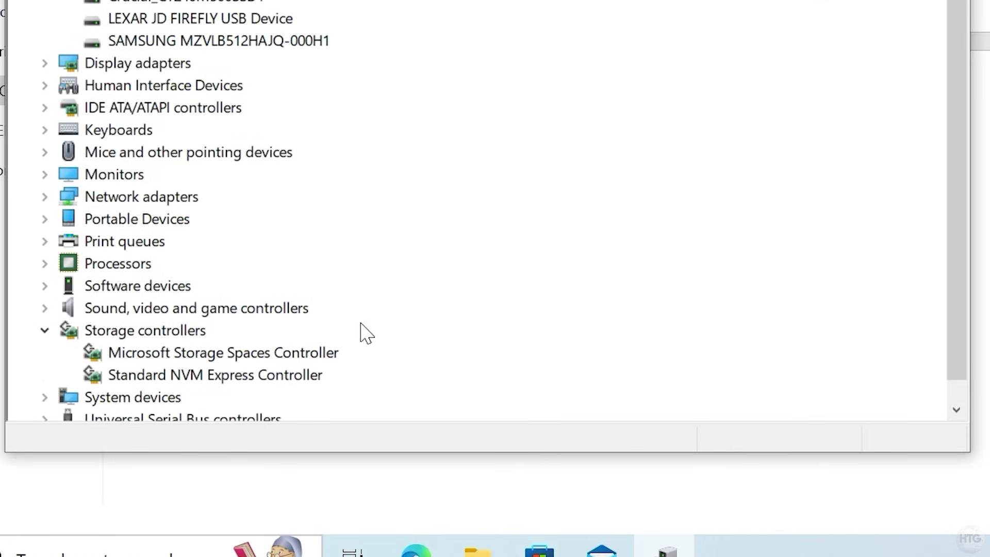
scroll(371, 330, "down", 1)
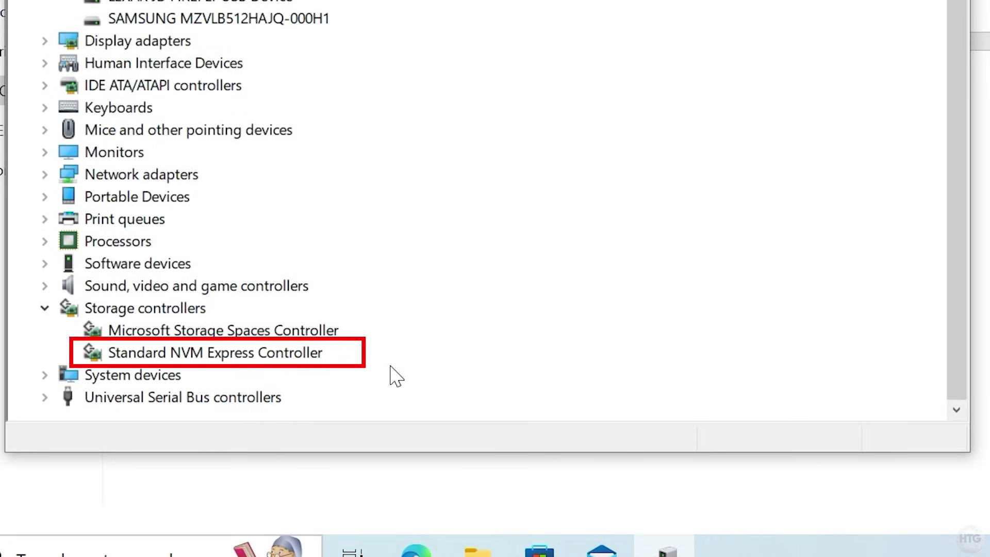